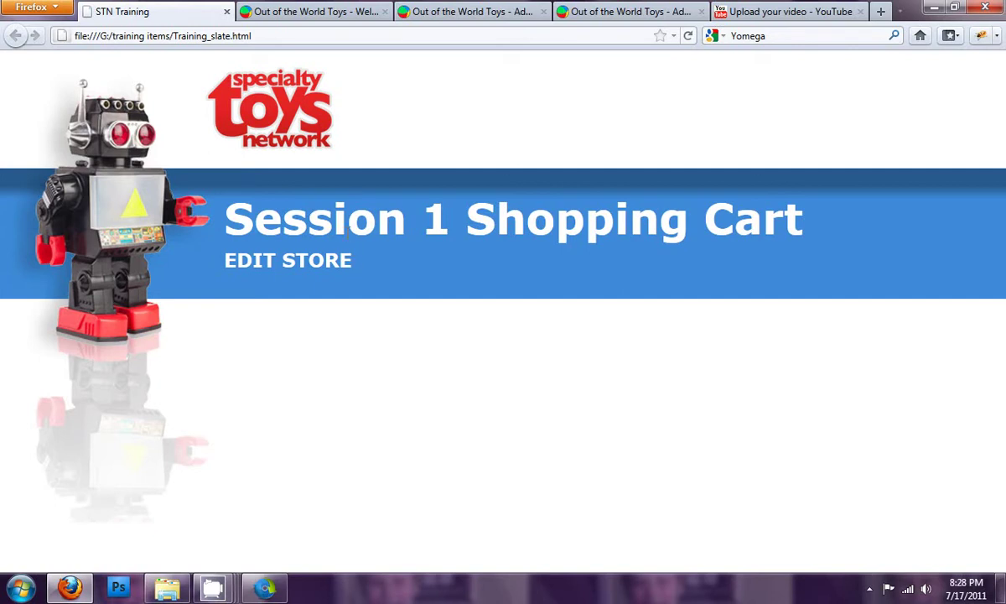
Step: Switch to the store administration page and open the store information for editing
click(428, 17)
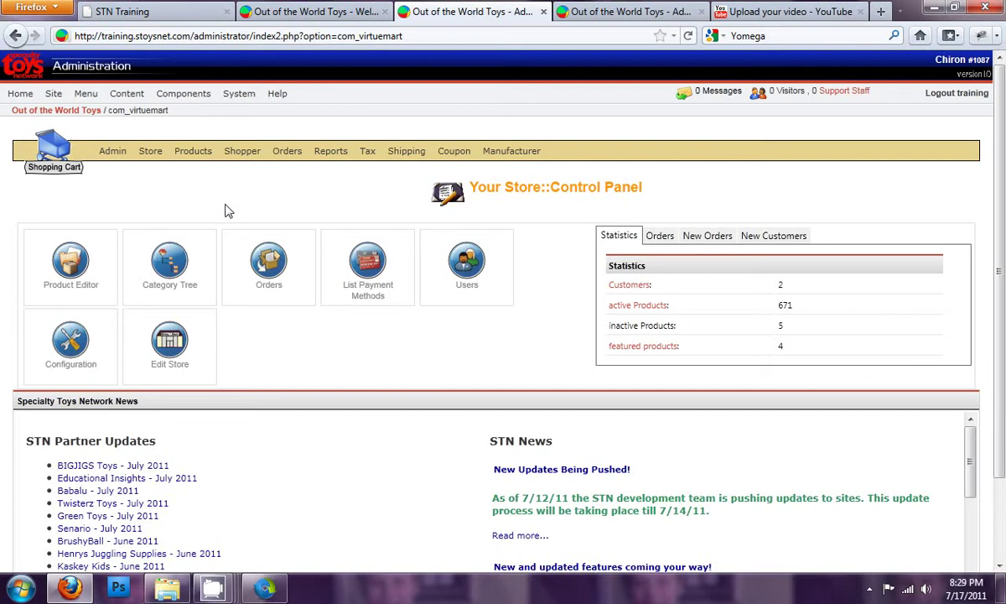
click(176, 346)
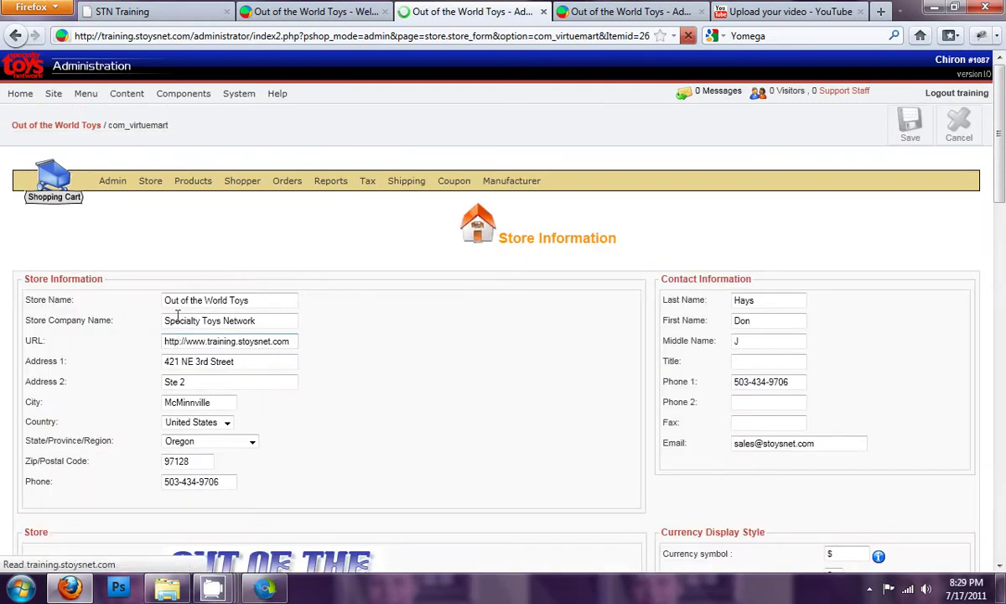
mouse_move(151, 189)
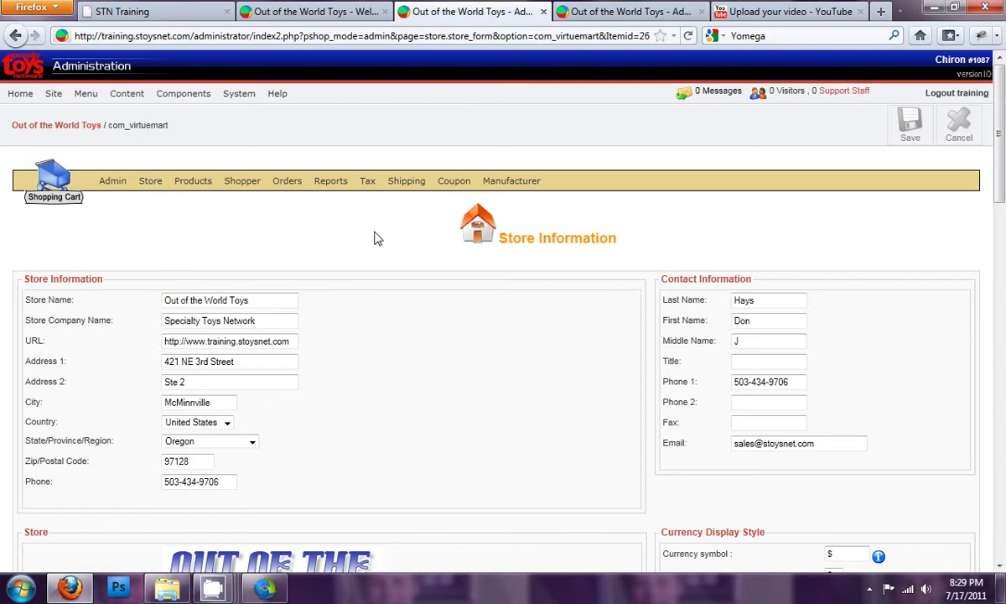
Step: Examine the store name, store company name, URL and first address line in the store information
scroll(379, 235, down, 1)
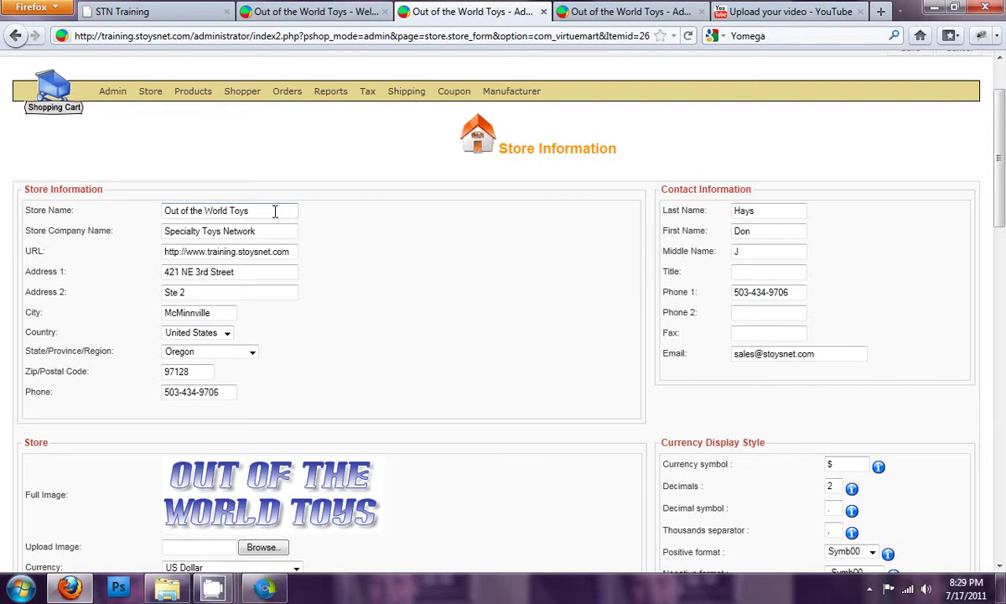
drag(274, 211, 146, 209)
click(256, 231)
drag(255, 232, 123, 231)
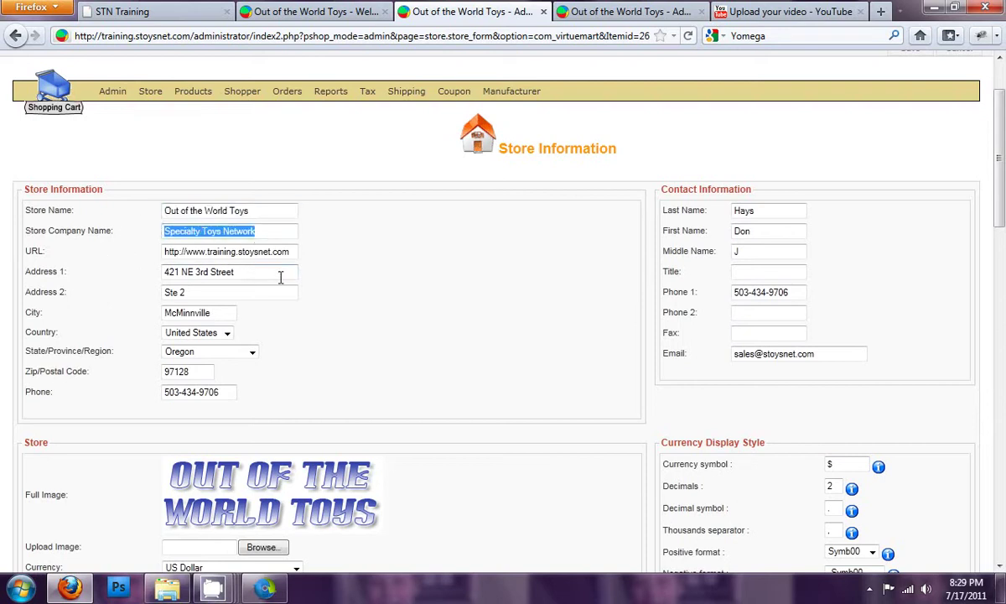
click(277, 232)
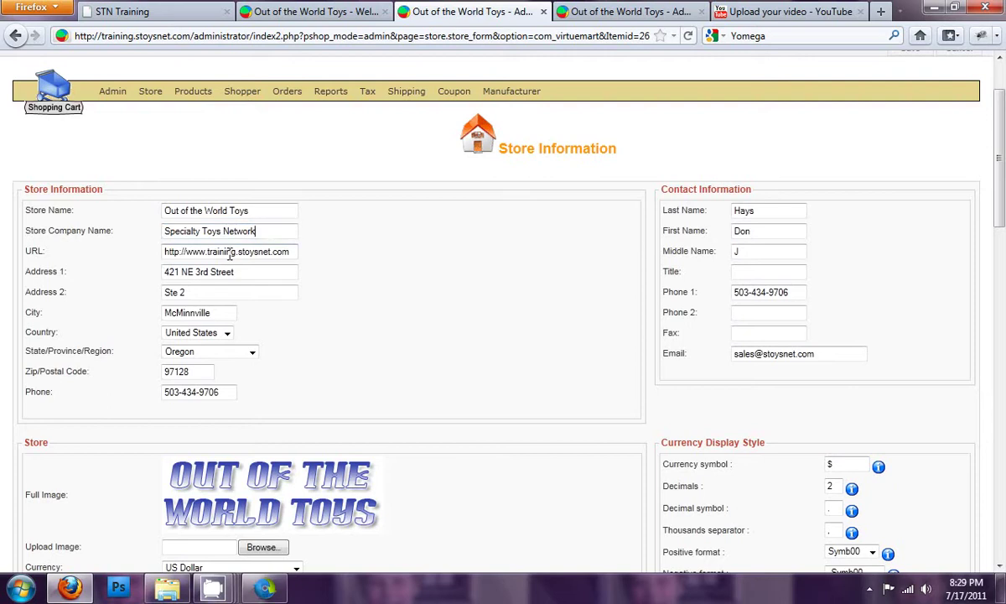
drag(289, 252, 169, 253)
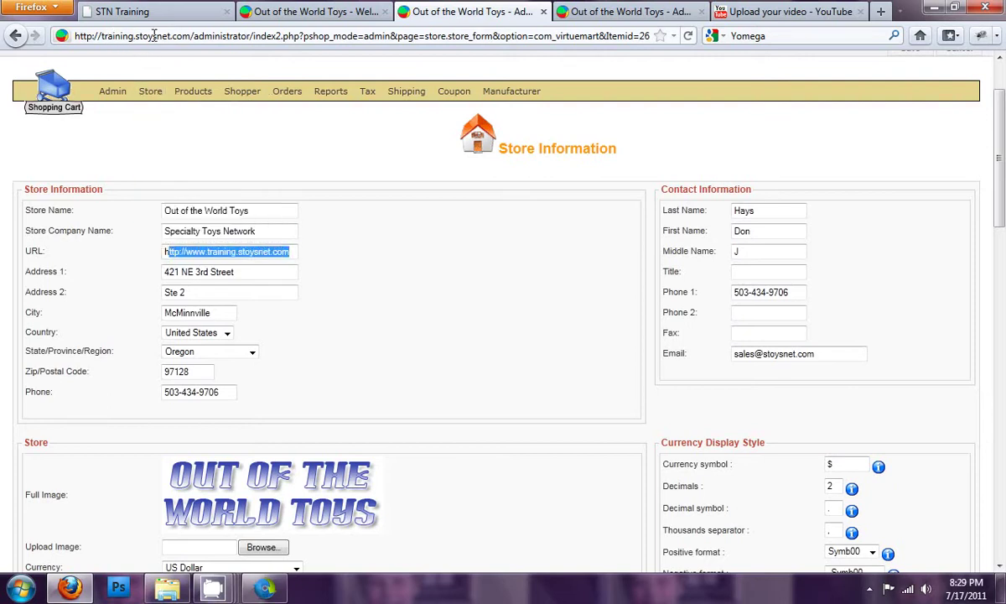
click(207, 256)
click(235, 277)
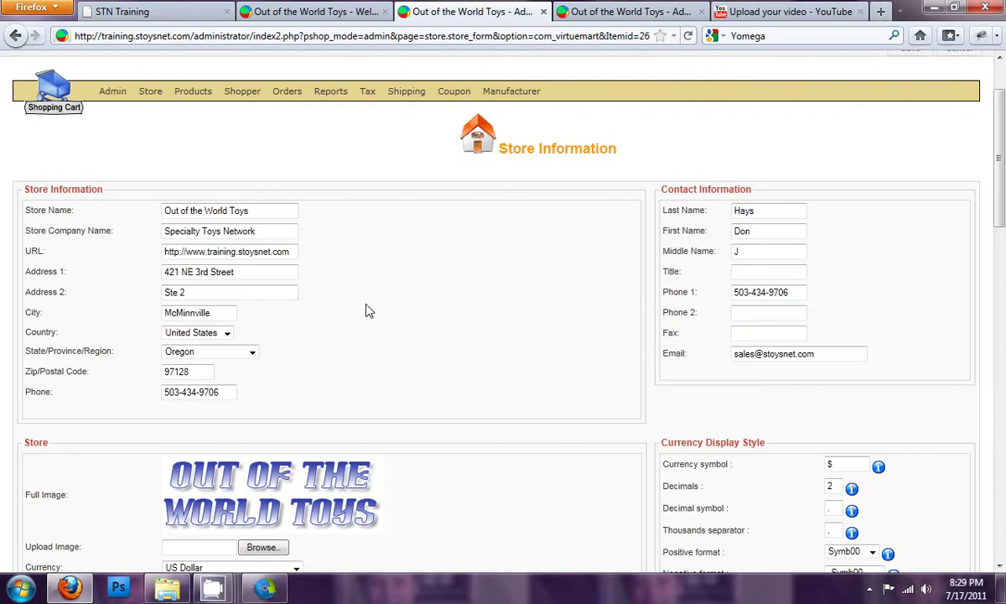
Step: Examine the zip/postal code and phone entries in the store information
scroll(360, 303, down, 2)
drag(214, 276, 149, 281)
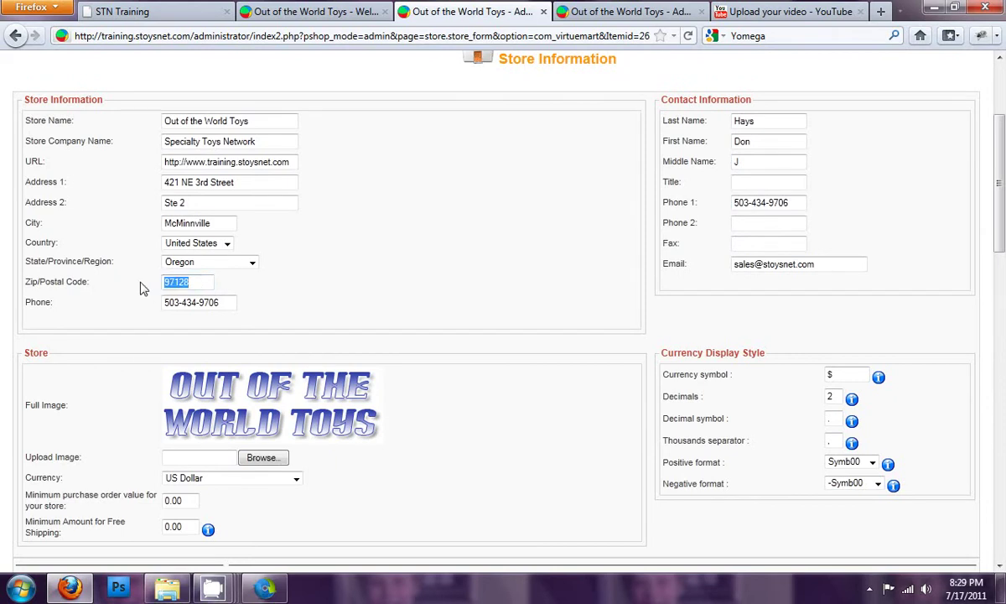
click(183, 281)
double_click(198, 282)
click(207, 282)
click(229, 303)
drag(228, 303, 124, 299)
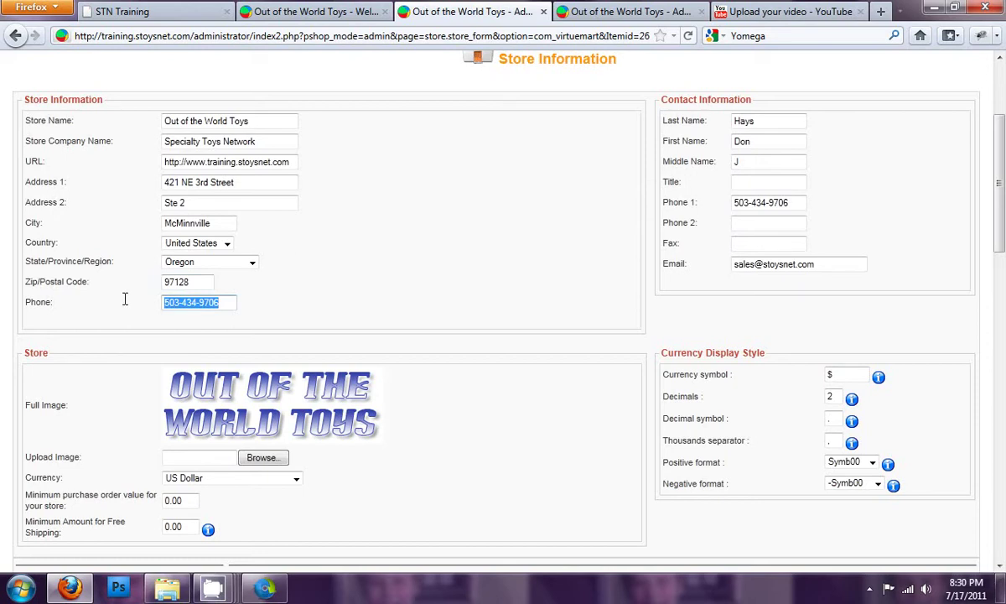
click(226, 303)
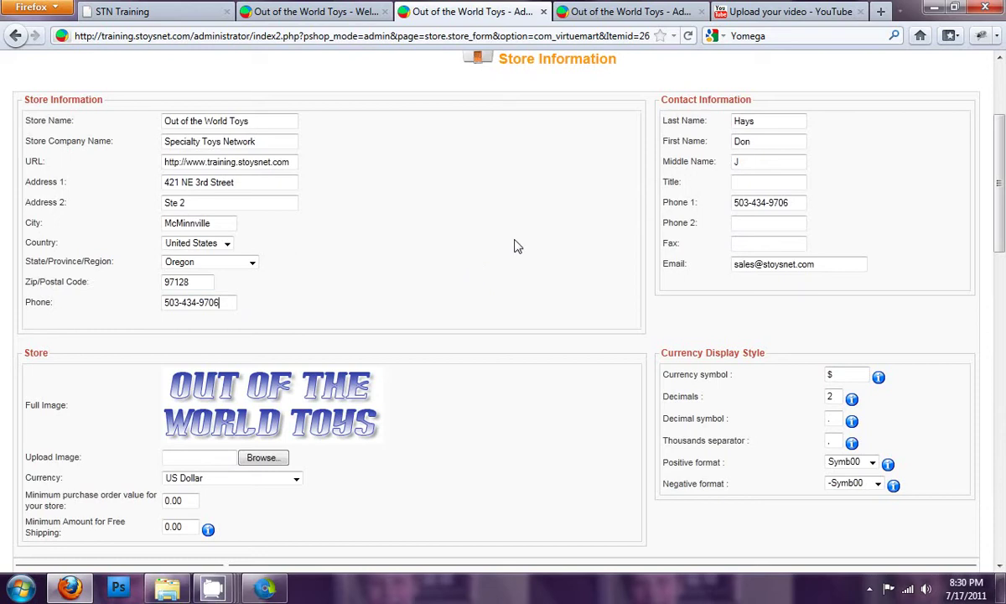
Step: Examine the last name and first name entries in the contact information
click(770, 123)
double_click(769, 122)
click(765, 141)
click(763, 122)
double_click(764, 121)
click(774, 141)
Step: Examine the email address entry in the contact information
drag(818, 264, 742, 252)
click(822, 265)
drag(826, 264, 733, 265)
click(734, 265)
drag(832, 266, 733, 265)
click(733, 265)
drag(814, 265, 695, 259)
click(698, 264)
triple_click(742, 264)
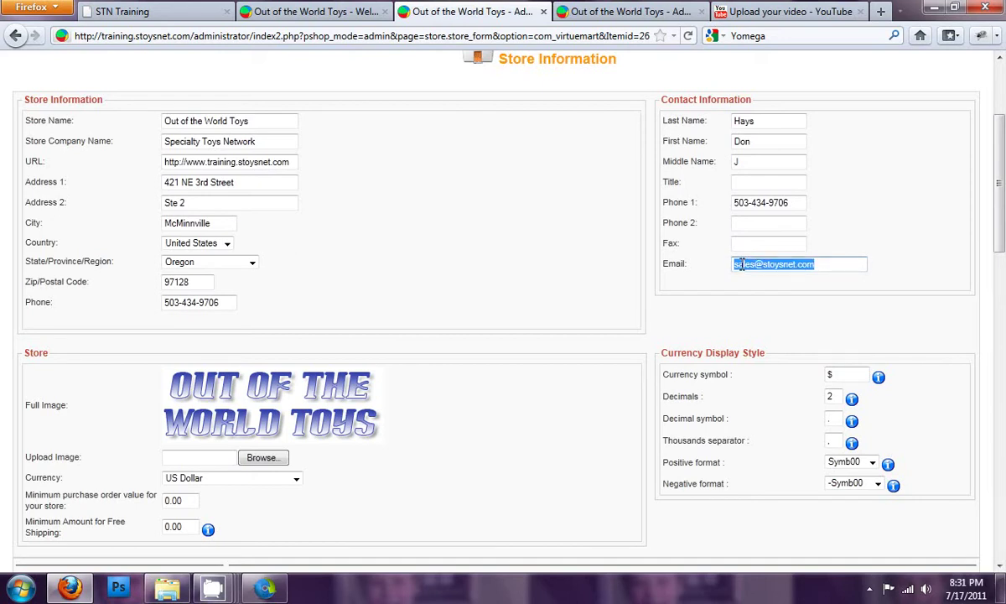
click(838, 265)
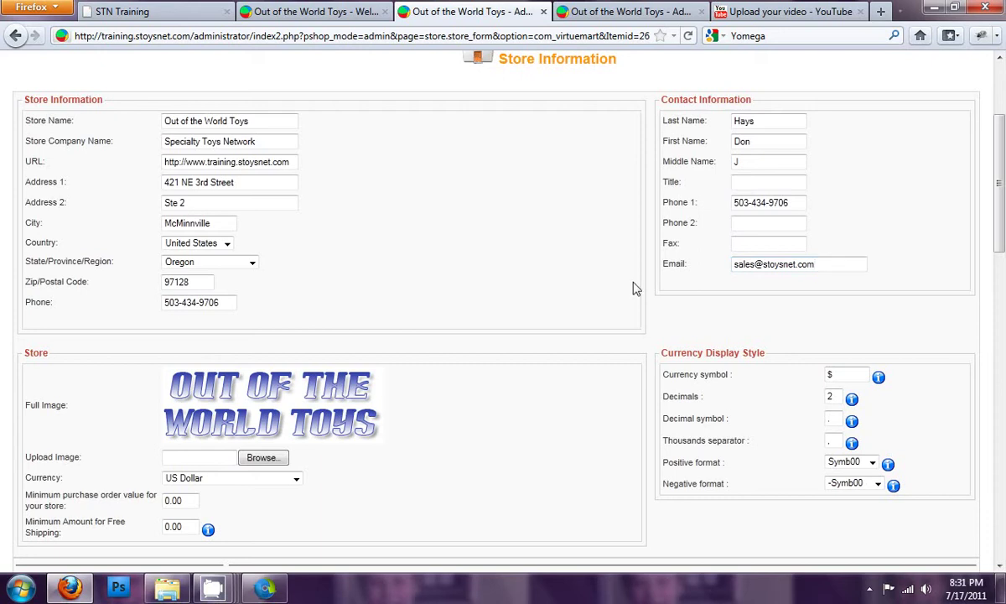
Step: Try a minimum purchase order value of 5 for the store, then restore it to 0.00
scroll(666, 218, down, 2)
scroll(517, 208, down, 2)
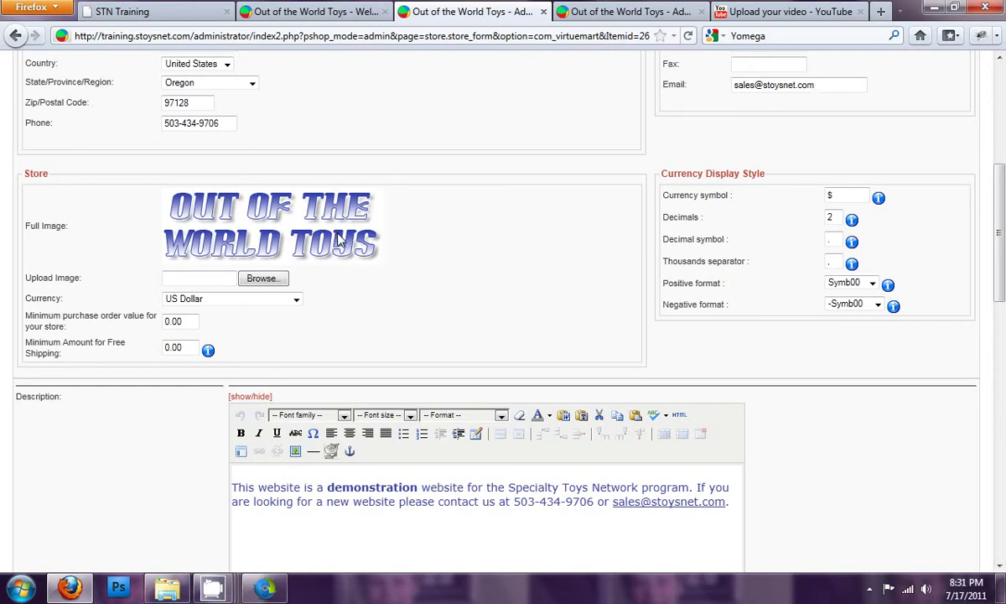
scroll(342, 239, down, 2)
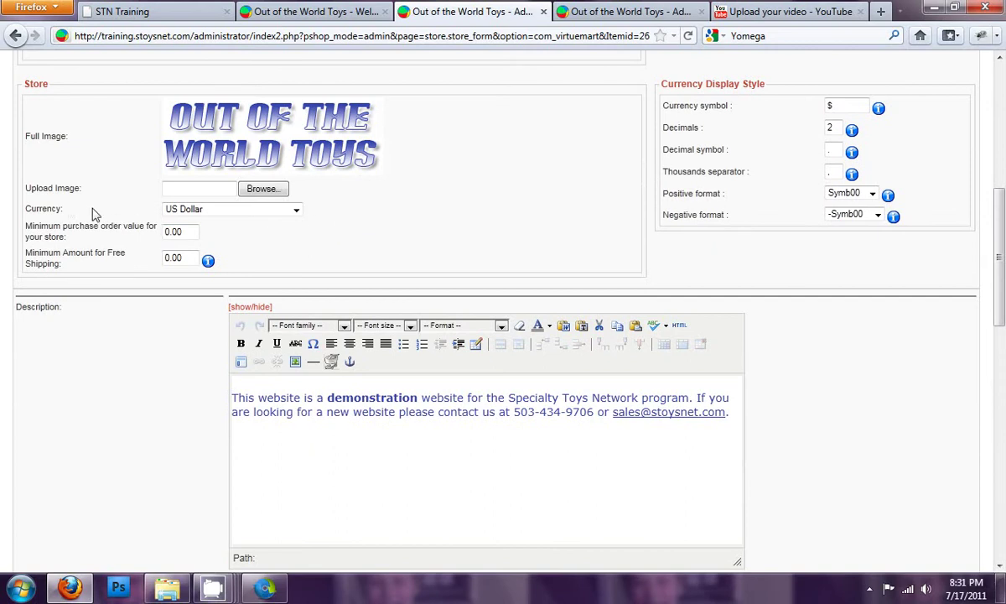
click(237, 211)
drag(58, 227, 80, 238)
click(80, 240)
drag(170, 232, 153, 234)
text(5)
drag(193, 231, 126, 235)
click(188, 232)
drag(193, 231, 143, 239)
drag(168, 232, 147, 241)
text(0)
Step: Set the store's minimum amount for free shipping to 75.00
click(192, 260)
drag(34, 252, 72, 273)
click(72, 270)
click(192, 259)
key(ctrl+a)
text(5)
key(BackSpace)
text(75.00)
mouse_move(212, 267)
Step: Reset the store's minimum amount for free shipping to 0.00
drag(192, 258, 144, 258)
click(189, 259)
drag(189, 259, 104, 267)
click(355, 442)
click(286, 439)
drag(192, 252, 54, 235)
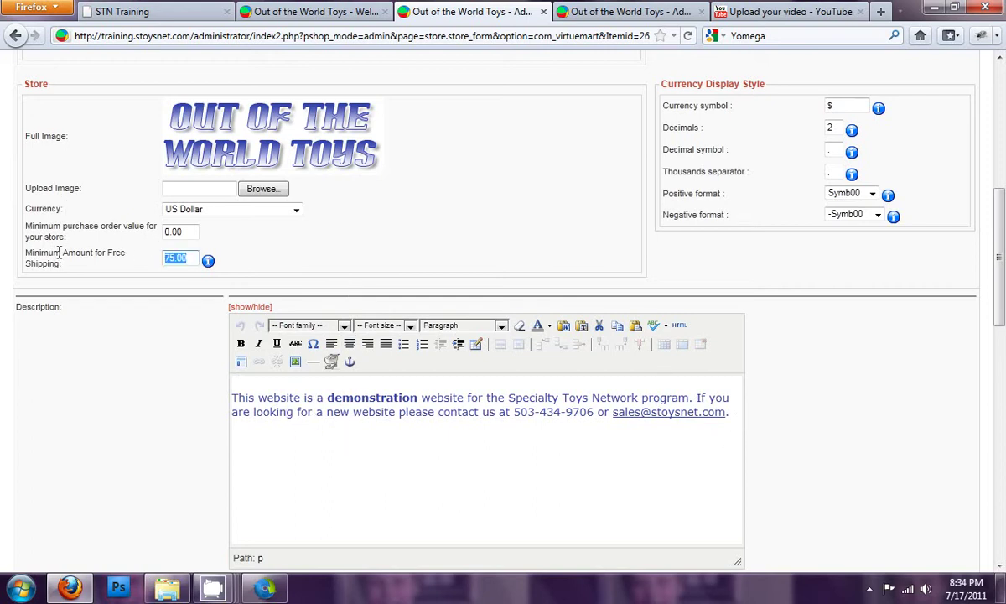
text(0.00)
Step: Open the storefront's shop page and find where the store description appears below the categories
click(370, 458)
scroll(322, 438, down, 2)
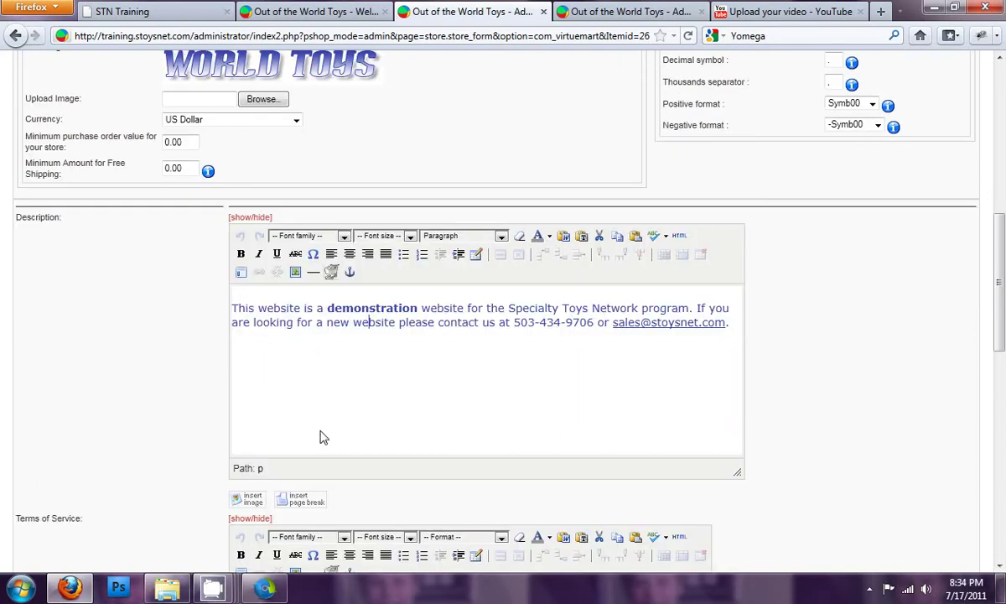
click(270, 14)
click(292, 122)
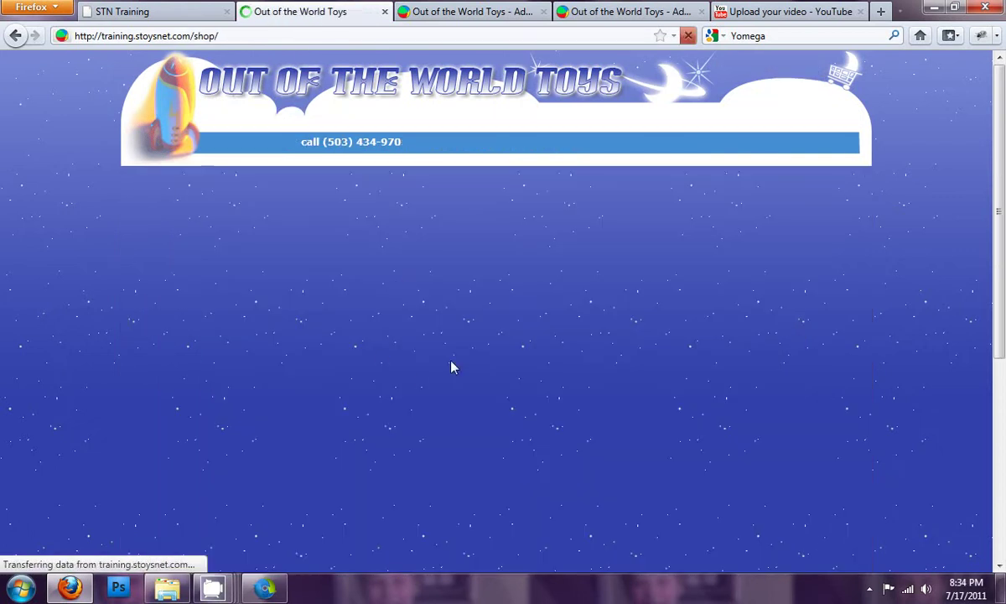
scroll(478, 323, down, 5)
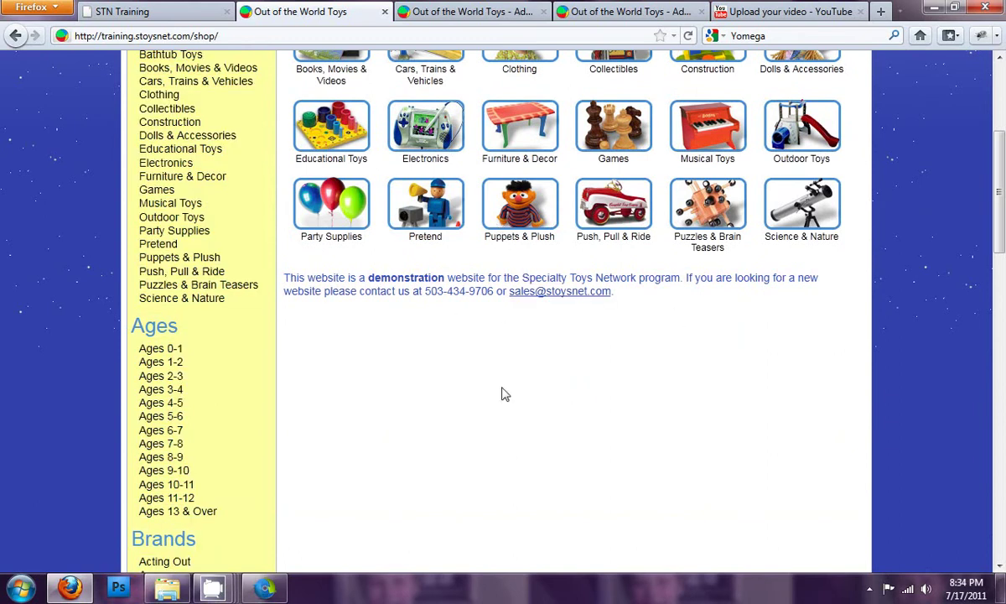
Step: Return to the store information form and examine the contact details in the description text
click(465, 17)
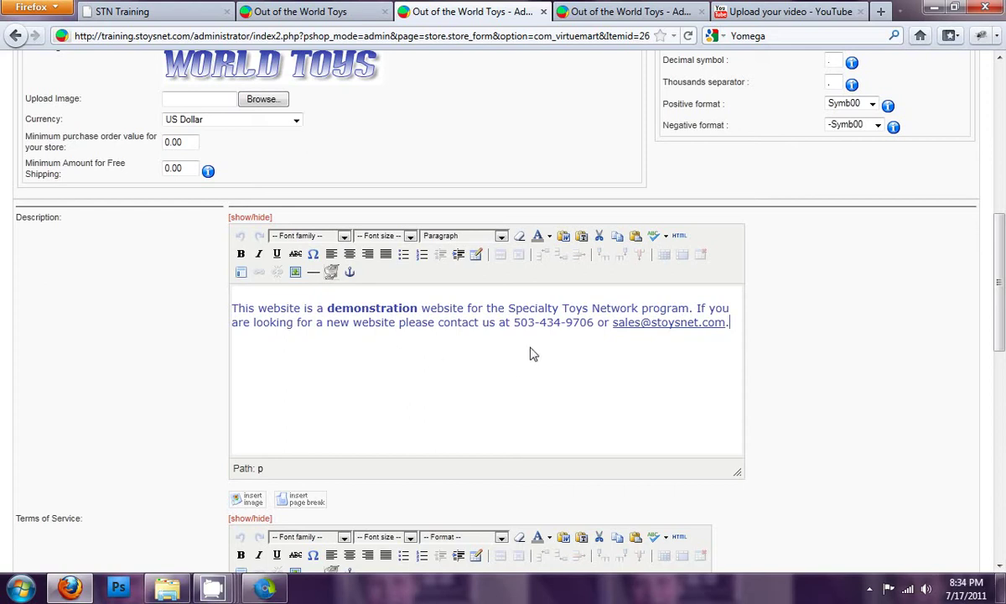
drag(511, 323, 561, 324)
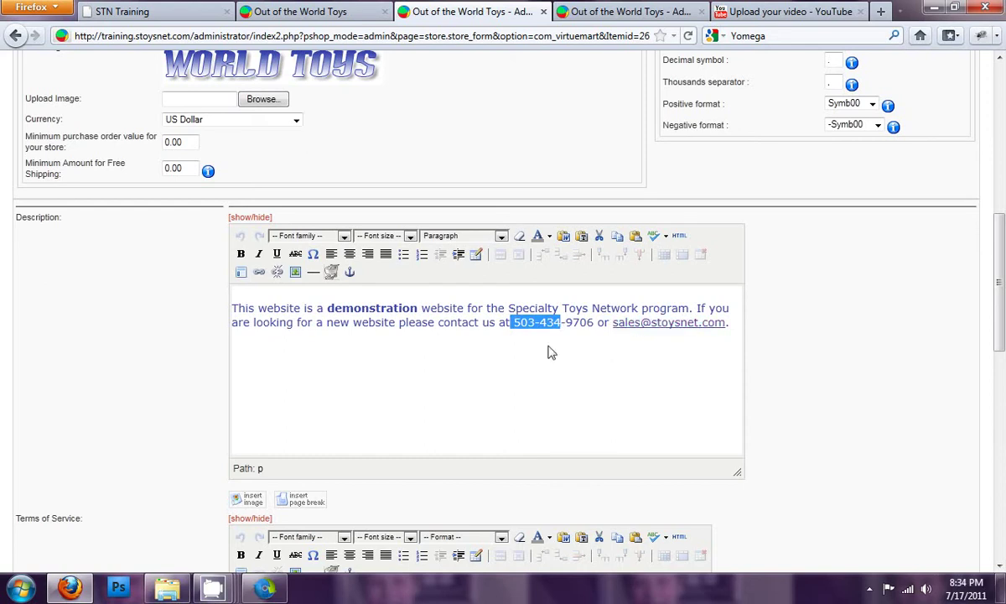
click(504, 323)
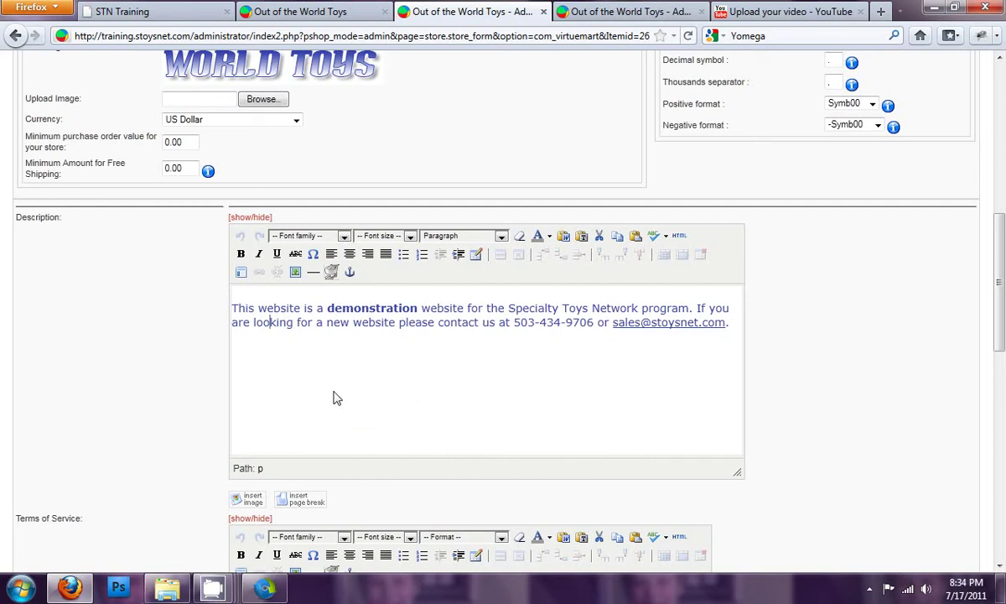
Step: Examine the Terms of Service text in the store information, including its closing line
scroll(333, 397, down, 2)
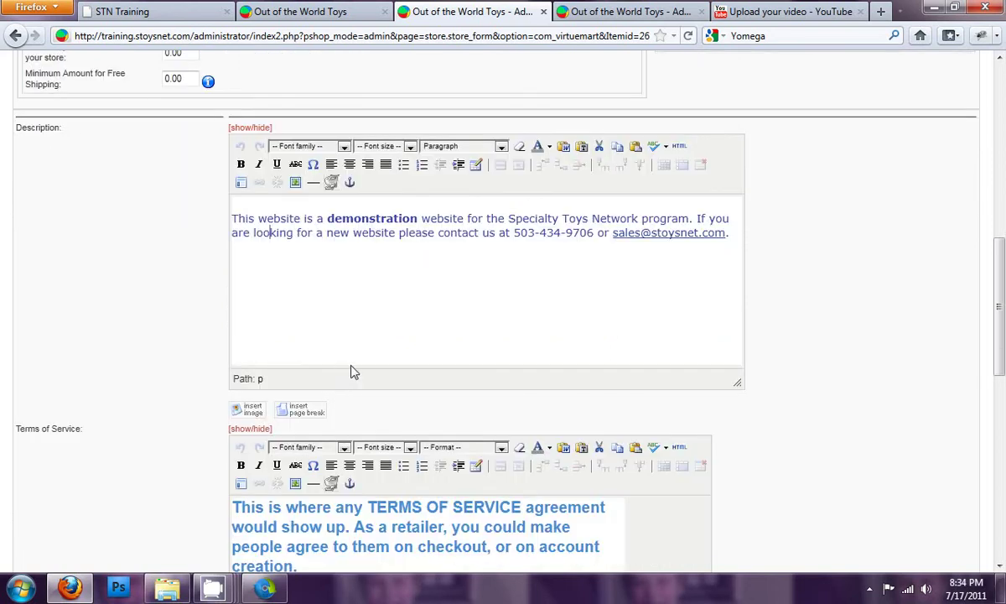
scroll(353, 371, down, 2)
drag(319, 480, 217, 425)
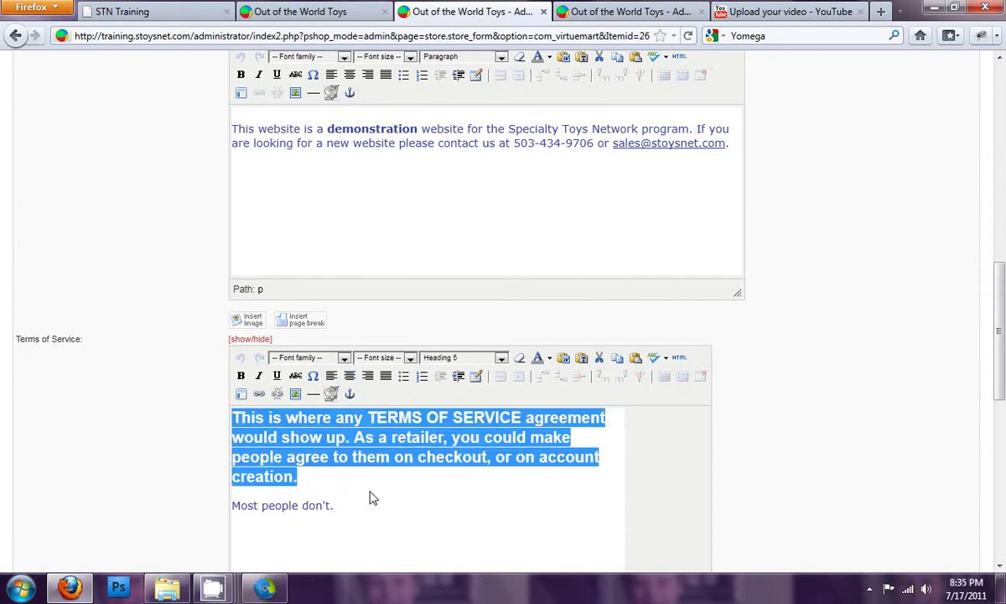
click(373, 497)
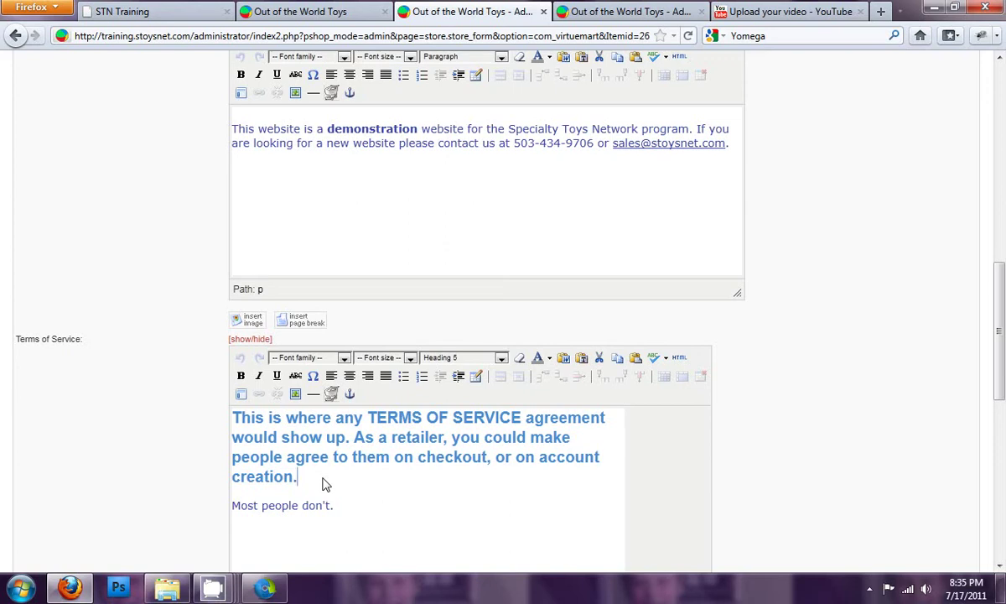
drag(292, 479, 218, 417)
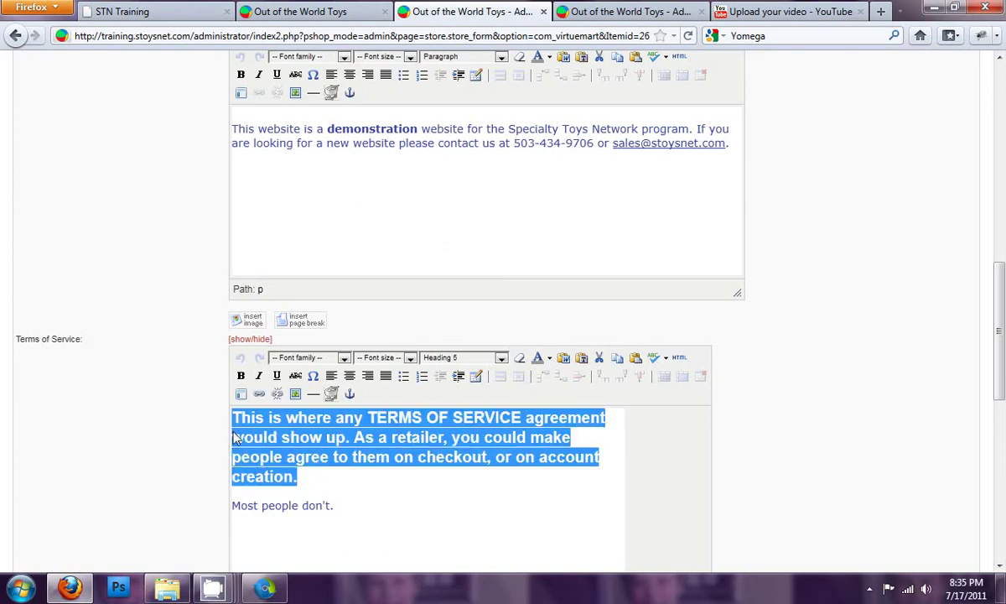
click(345, 508)
drag(348, 512, 196, 499)
click(329, 506)
text(.)
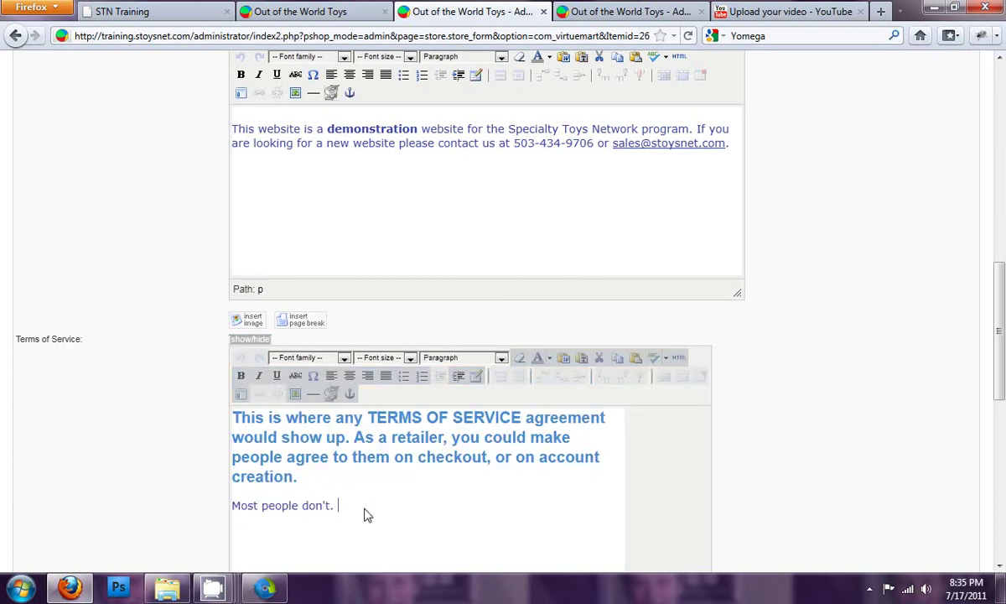
click(319, 488)
drag(336, 500, 216, 497)
click(390, 510)
scroll(469, 315, up, 7)
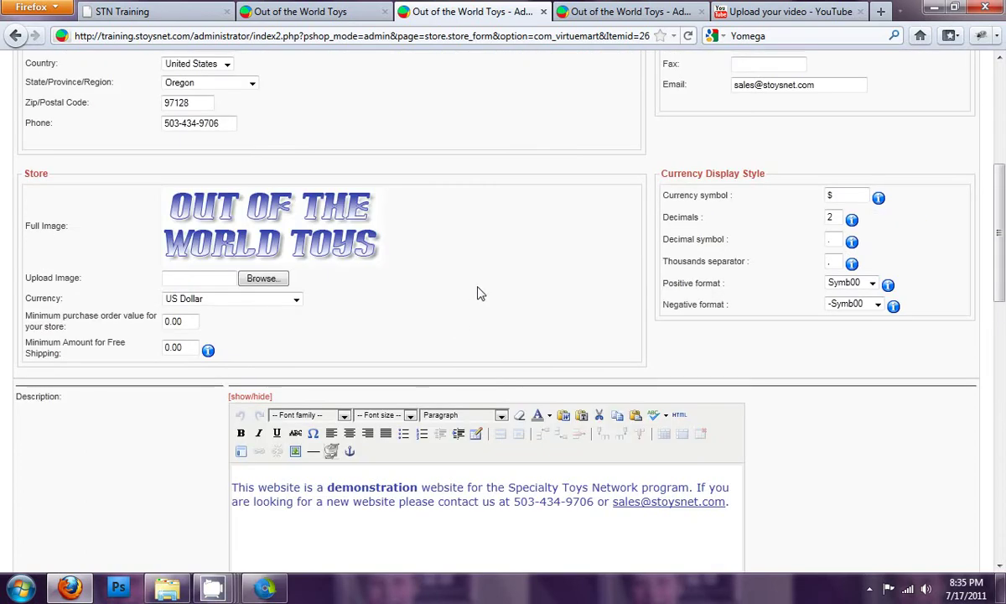
Step: Open the shopping cart configuration in the other administration page and display its global Features settings
click(640, 13)
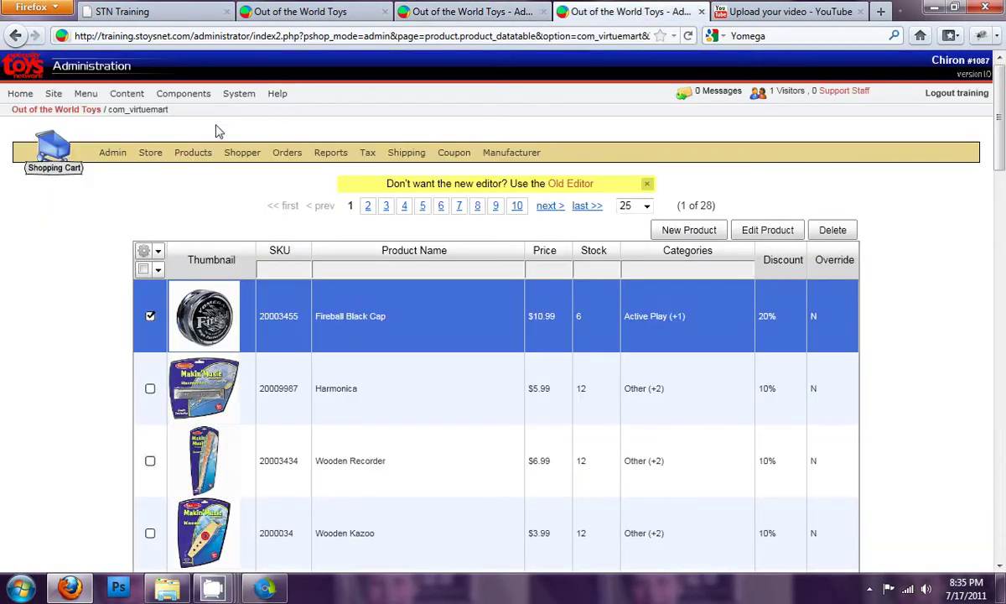
mouse_move(112, 153)
click(122, 172)
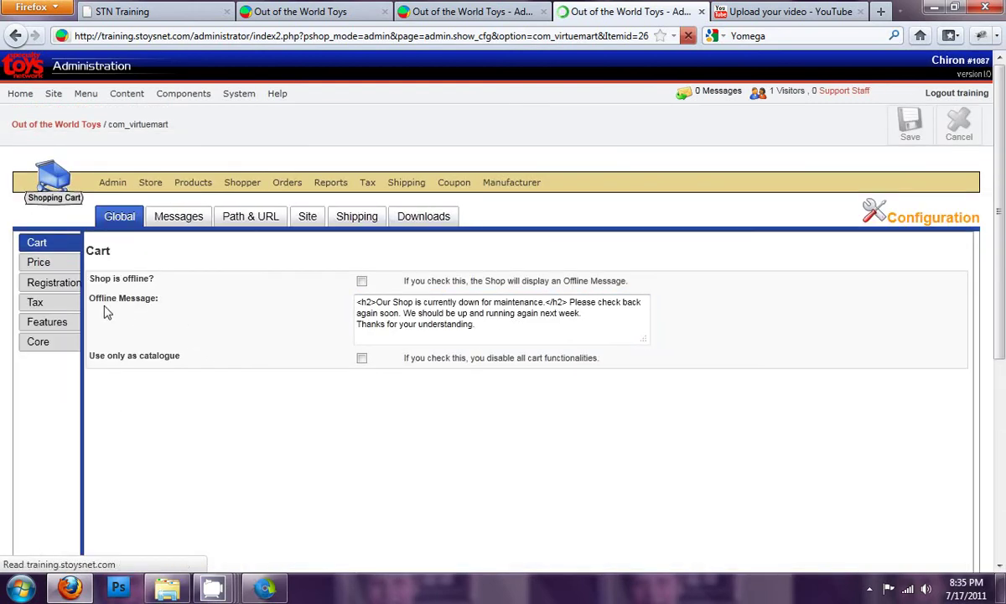
click(44, 265)
click(46, 284)
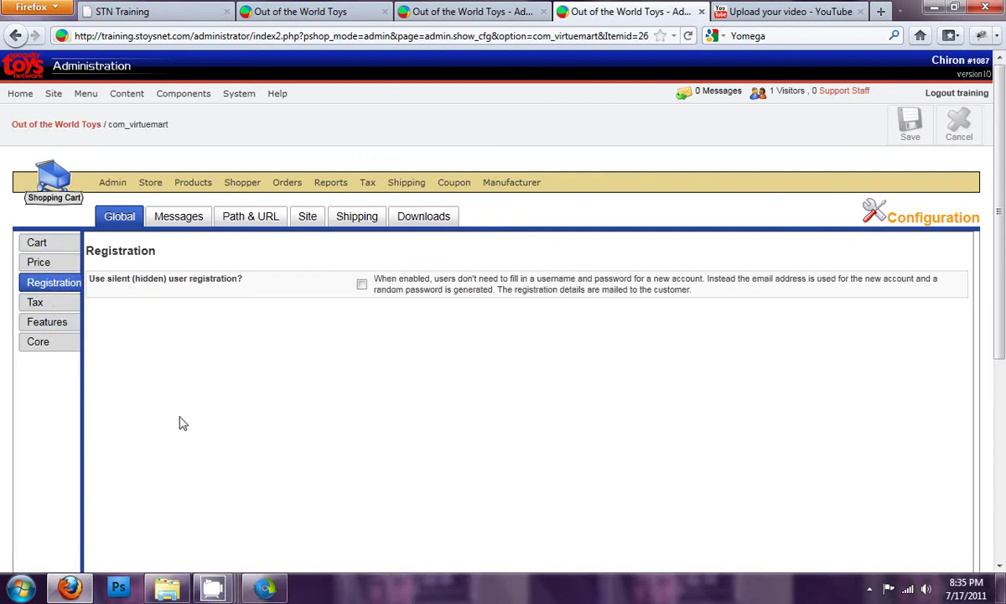
click(38, 304)
click(46, 322)
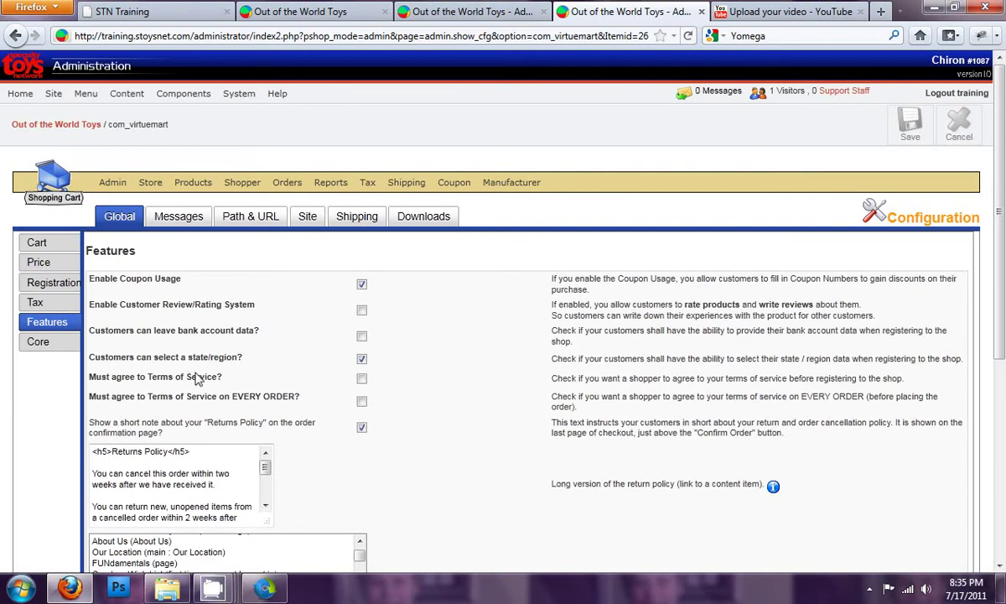
Step: Require agreement to the Terms of Service at registration and on every order, and save the configuration
scroll(198, 379, down, 4)
click(361, 199)
click(362, 222)
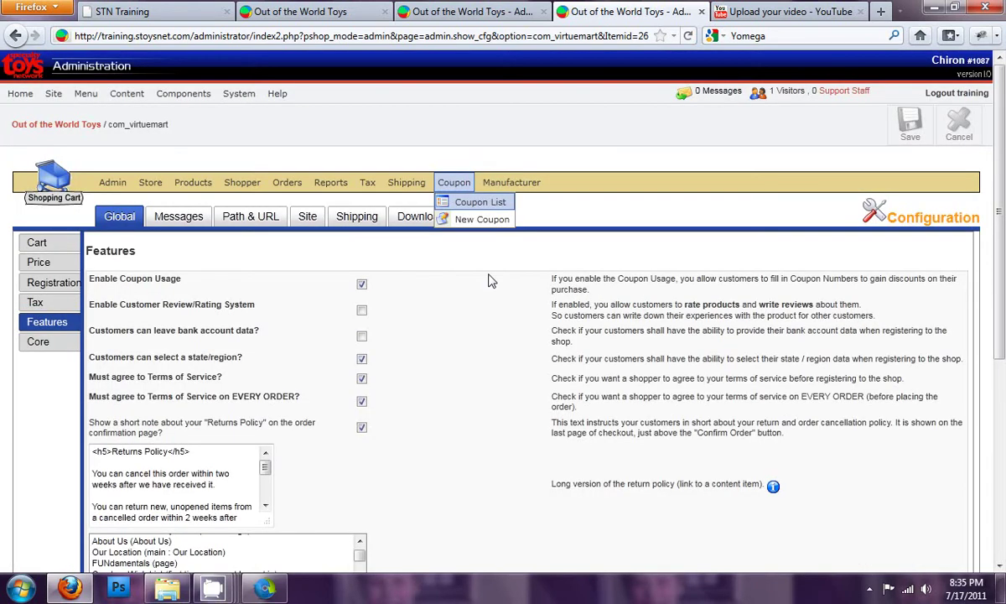
scroll(436, 168, up, 4)
click(910, 124)
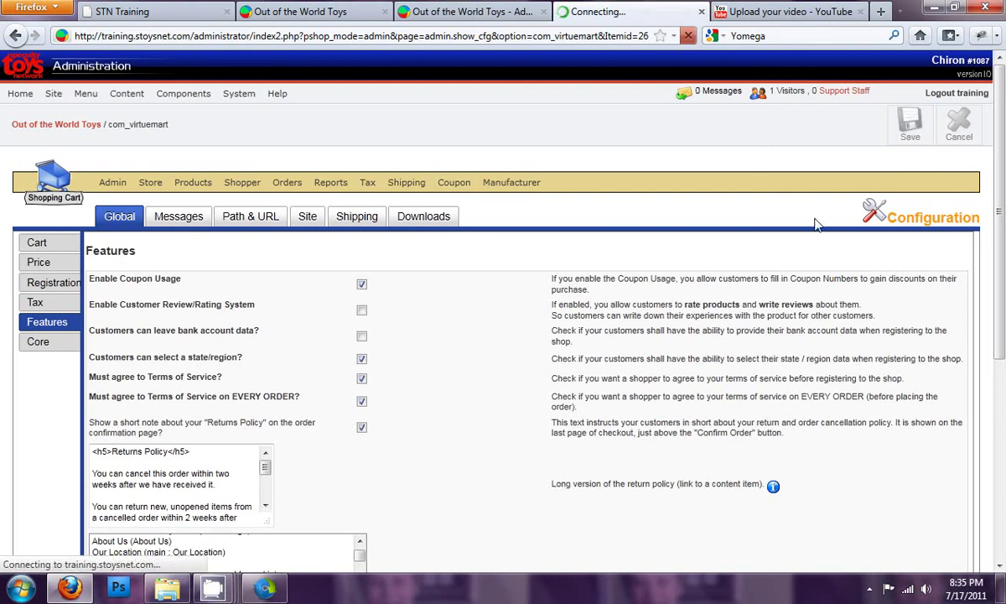
Step: Switch to the storefront and add the Wooden Kazoo from the Toys On Sale department to the cart
click(449, 12)
click(256, 14)
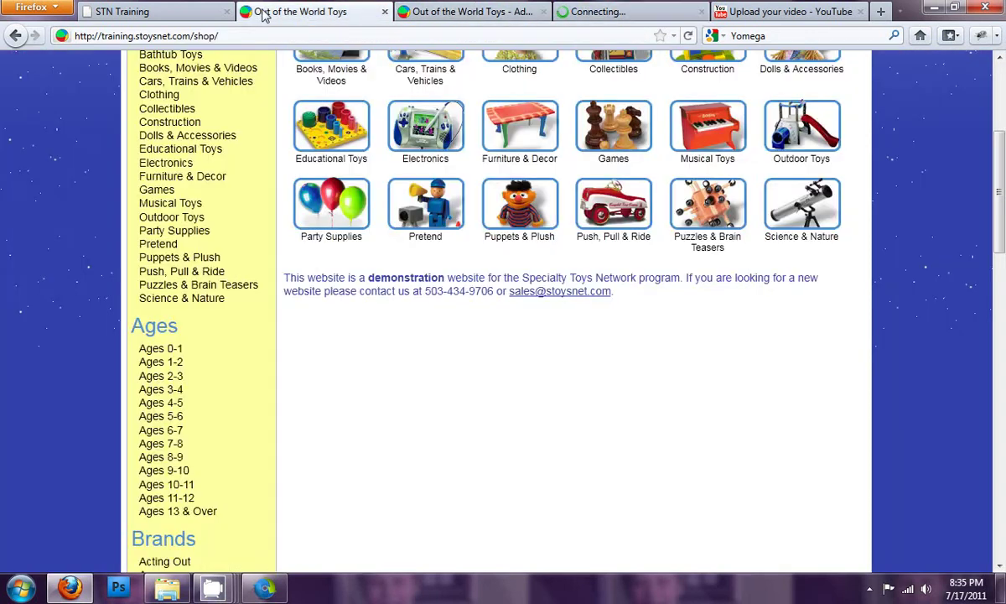
scroll(373, 174, up, 4)
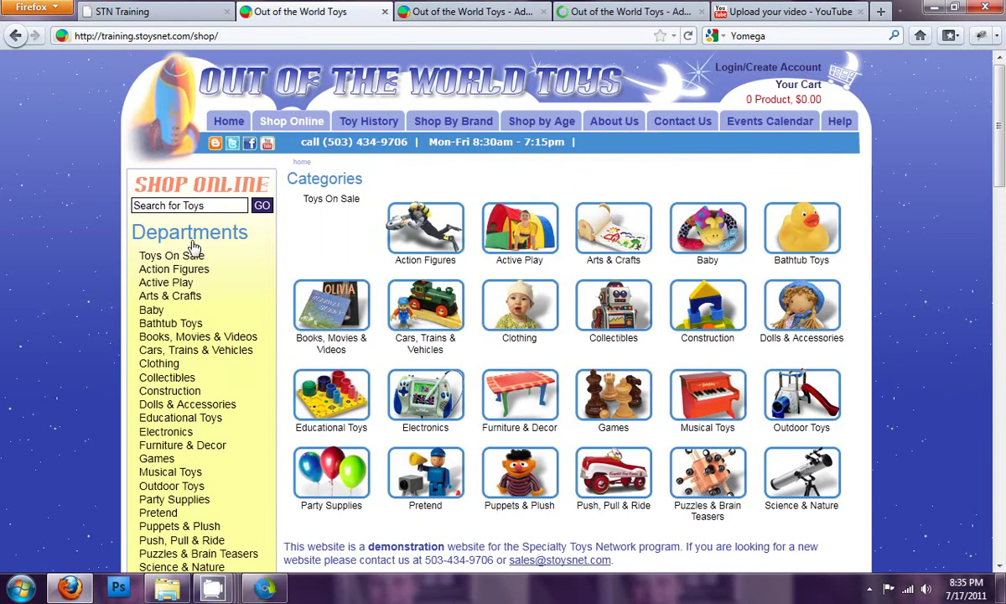
click(170, 257)
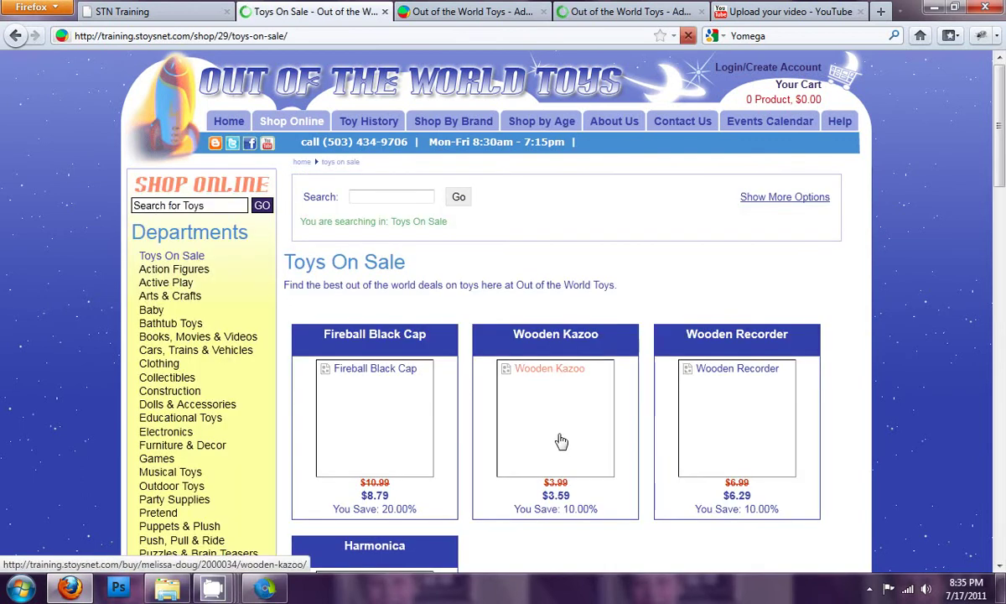
click(562, 439)
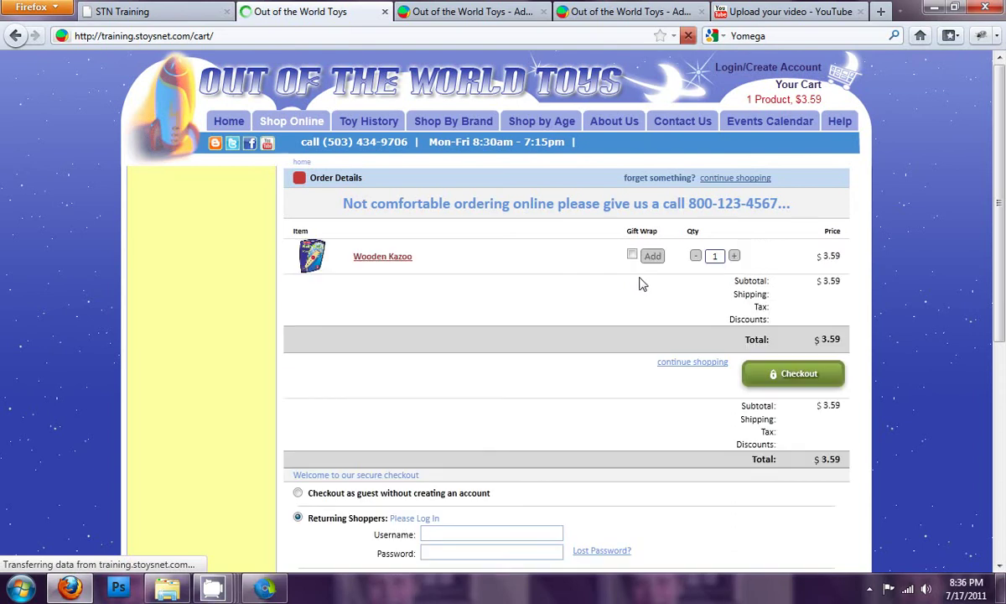
Step: Proceed to checkout and log in as a returning shopper with the account username and password
scroll(641, 284, down, 2)
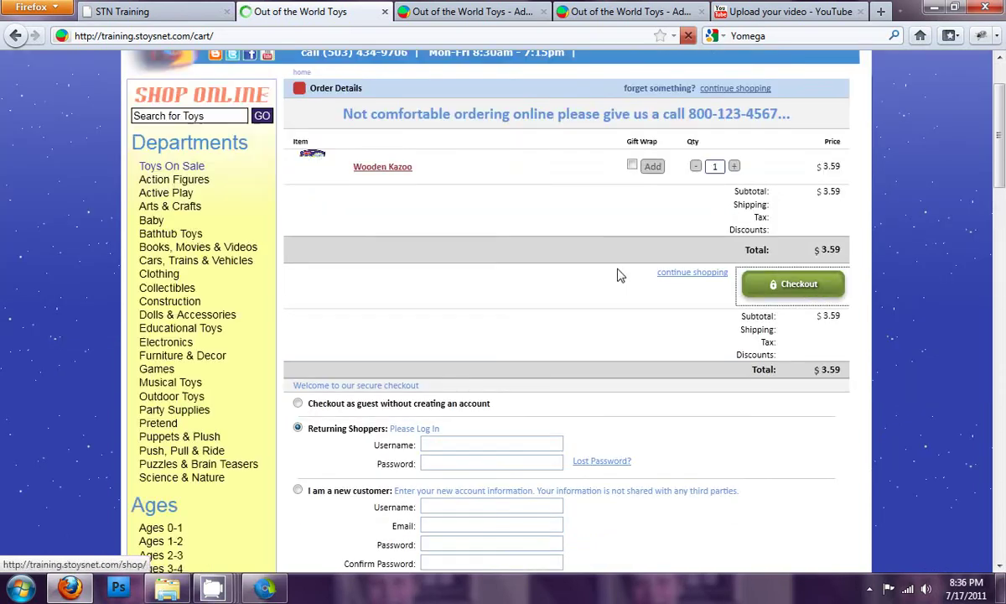
click(788, 286)
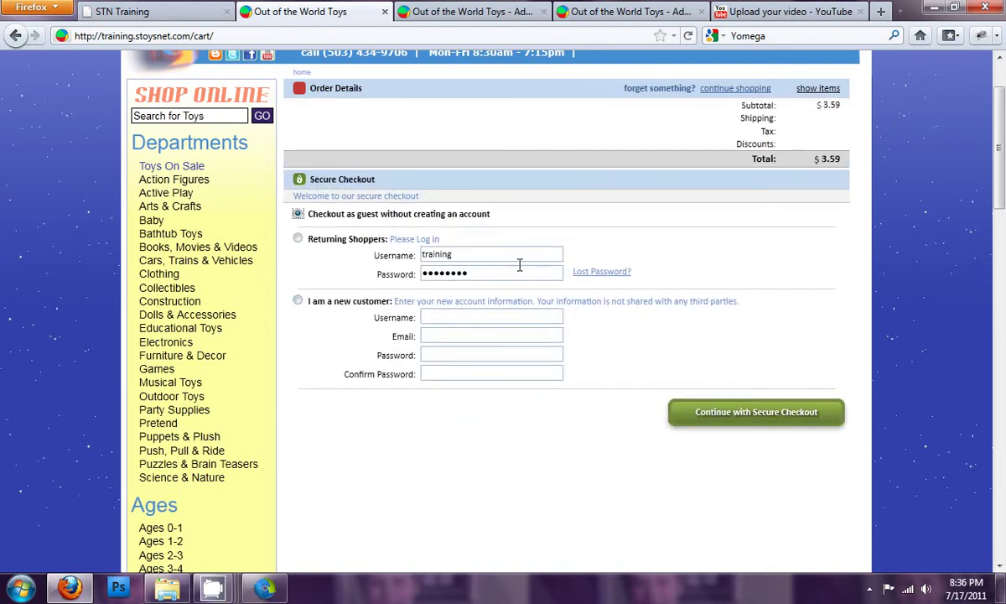
double_click(457, 255)
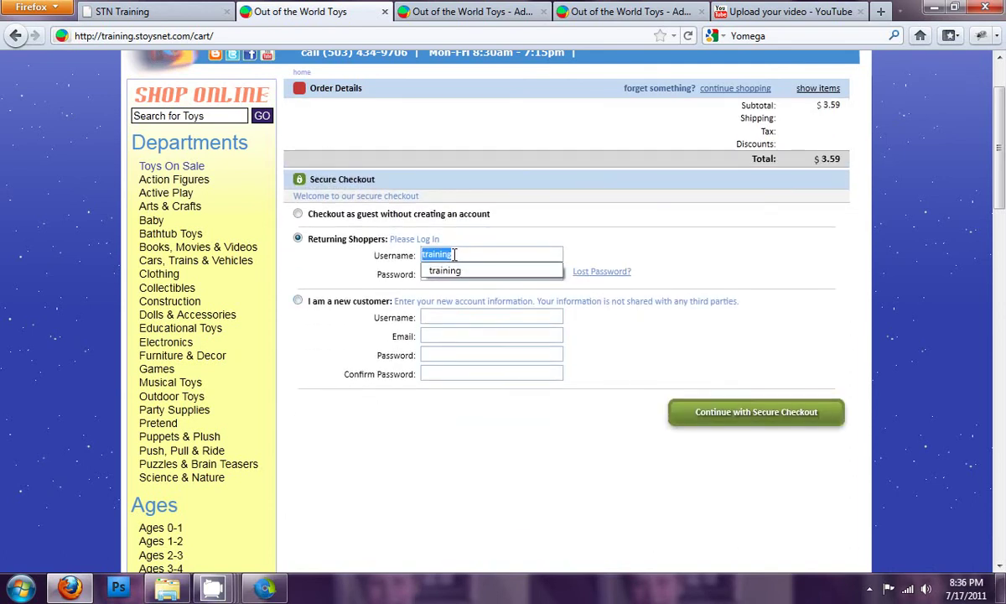
text(theone)
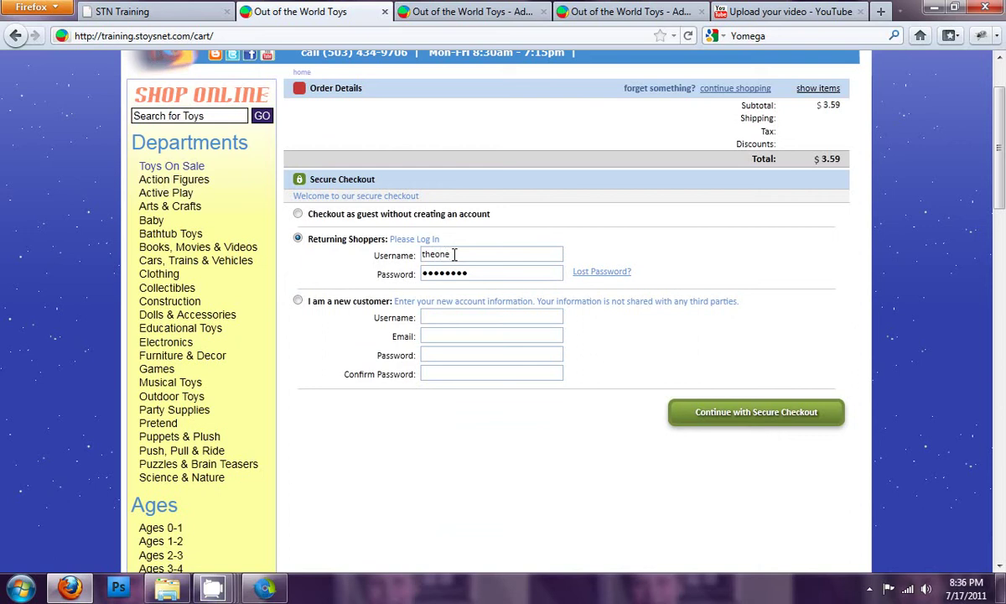
key(Tab)
text(t)
click(770, 416)
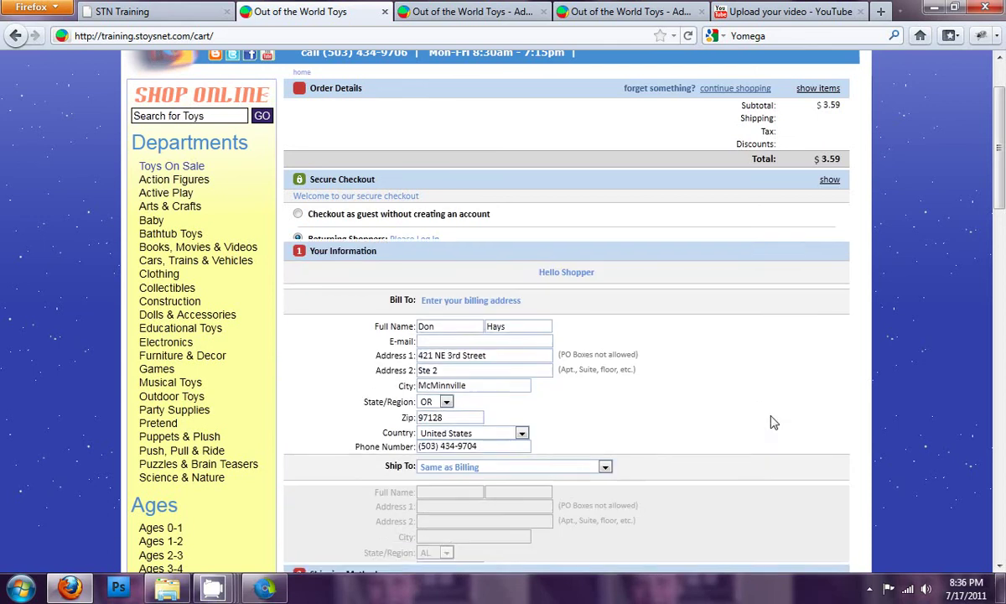
Step: Accept the billing information, choose Standard Shipping for the order, and continue to the payment information
scroll(695, 384, down, 3)
click(739, 397)
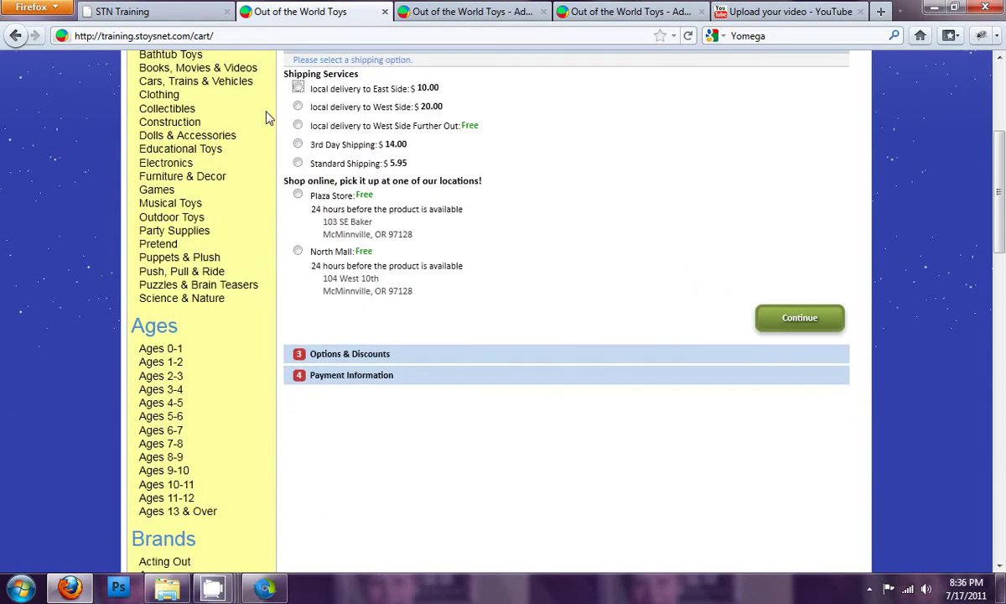
click(298, 89)
click(299, 164)
click(790, 328)
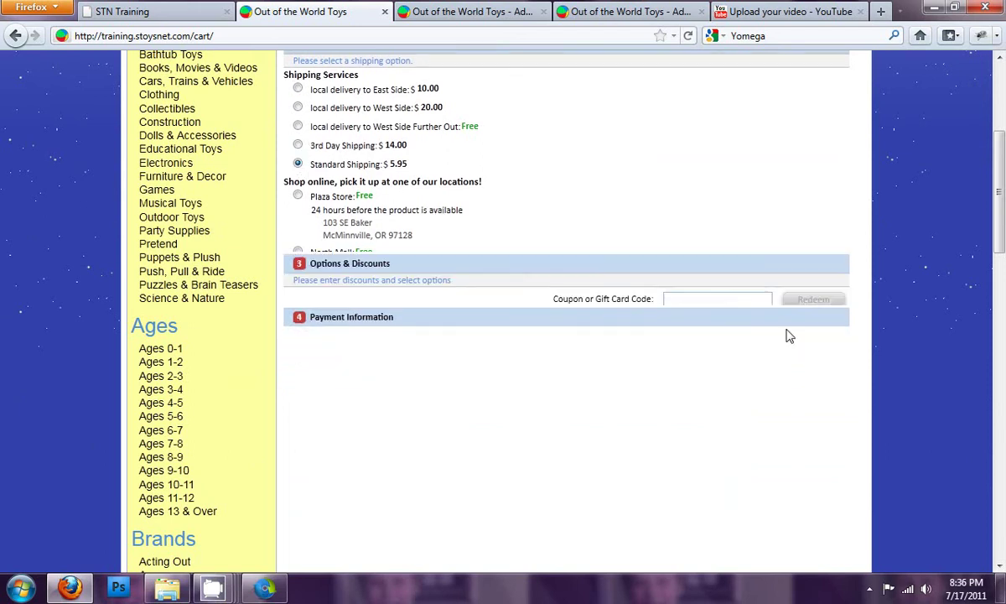
click(795, 161)
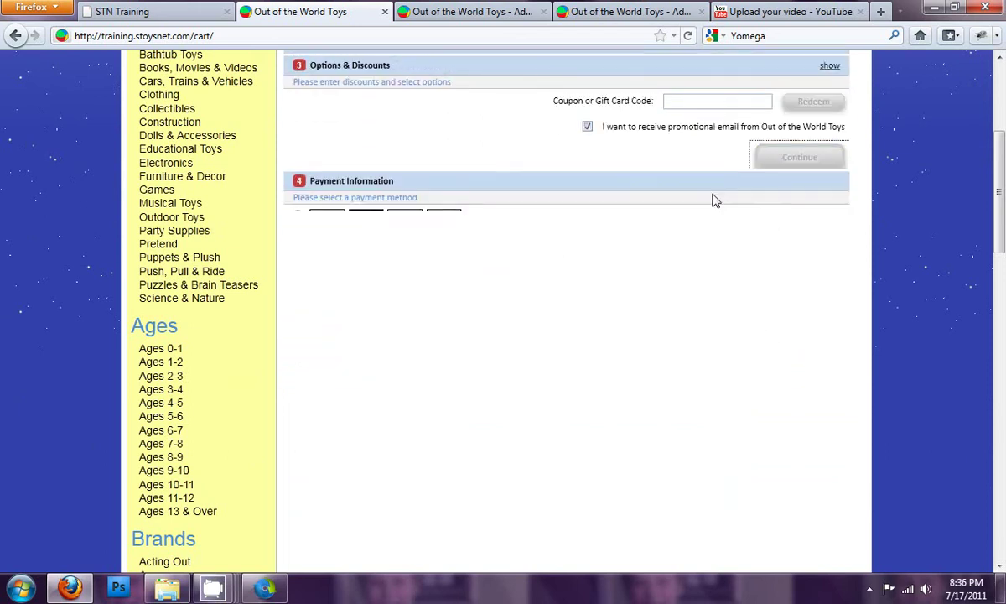
Step: Fill in the credit card number, expiration date, CVC and cardholder name for a Visa card, and continue to the order review
click(460, 149)
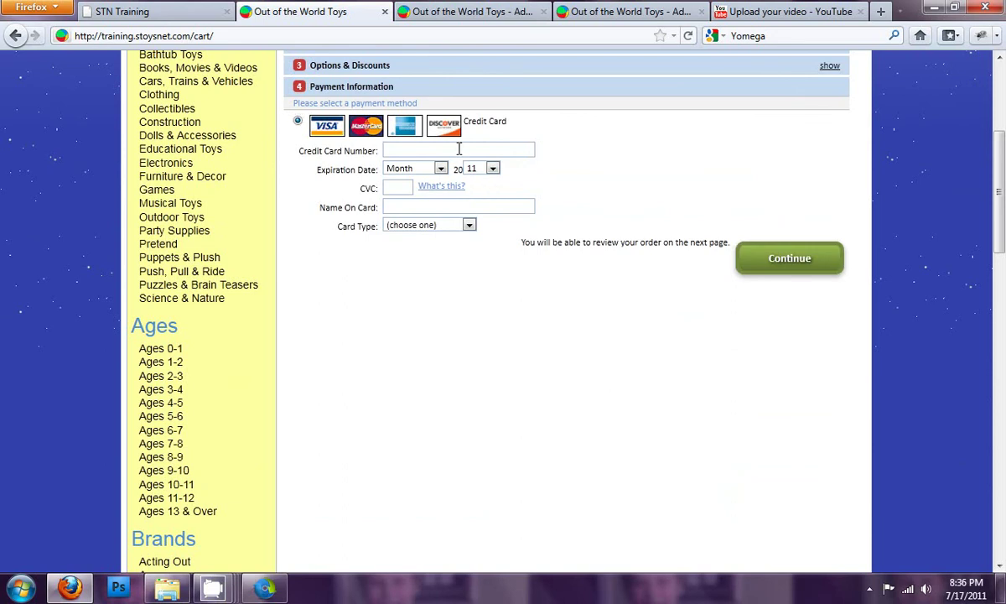
text(4222222222222)
click(419, 168)
click(403, 202)
click(478, 169)
click(470, 206)
click(400, 187)
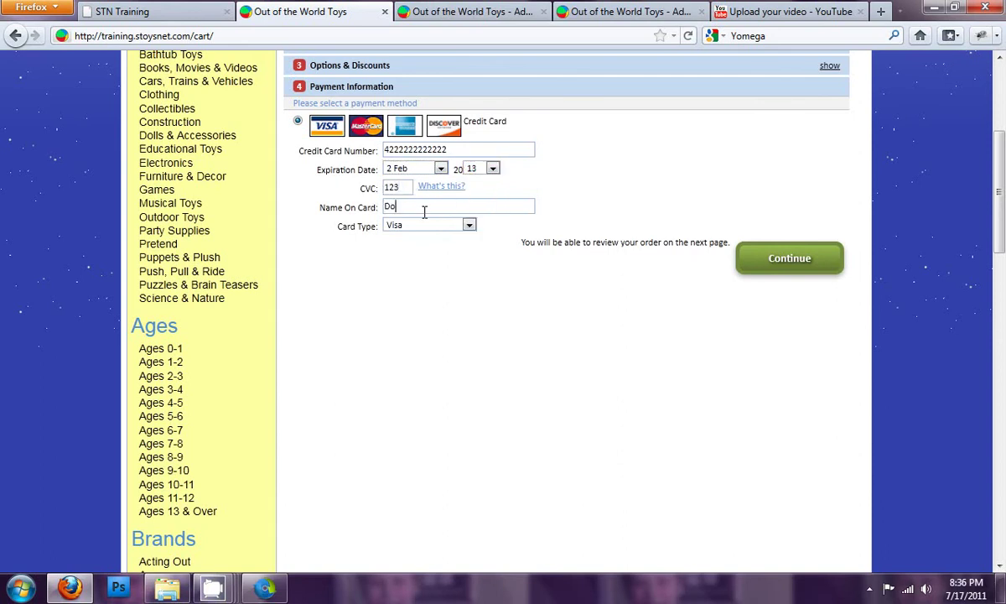
click(793, 262)
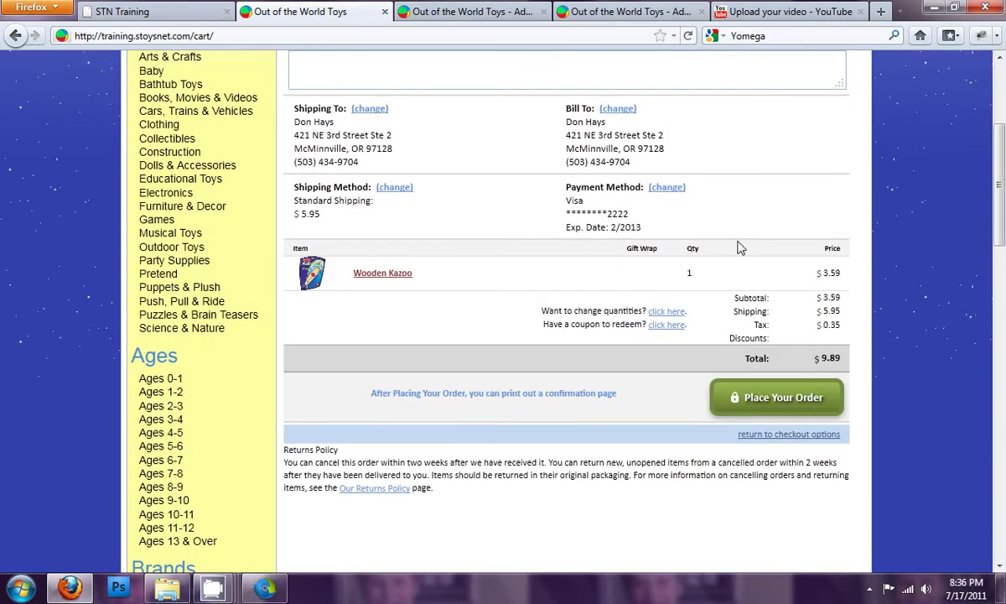
Step: Examine the agreement notice at the start of the order review and open the linked Terms of Service
scroll(739, 248, up, 4)
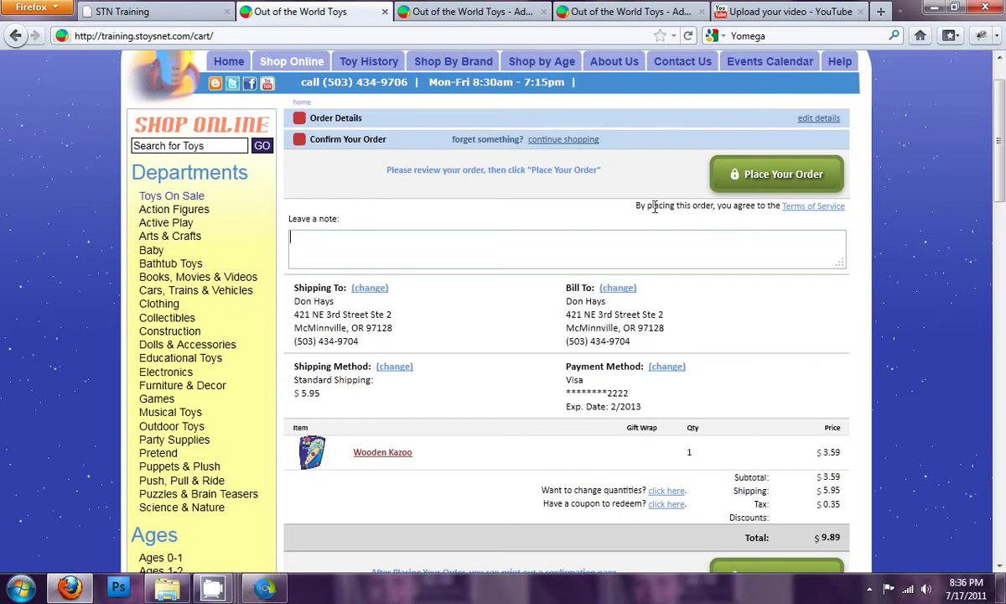
drag(669, 206, 754, 207)
click(800, 223)
click(812, 211)
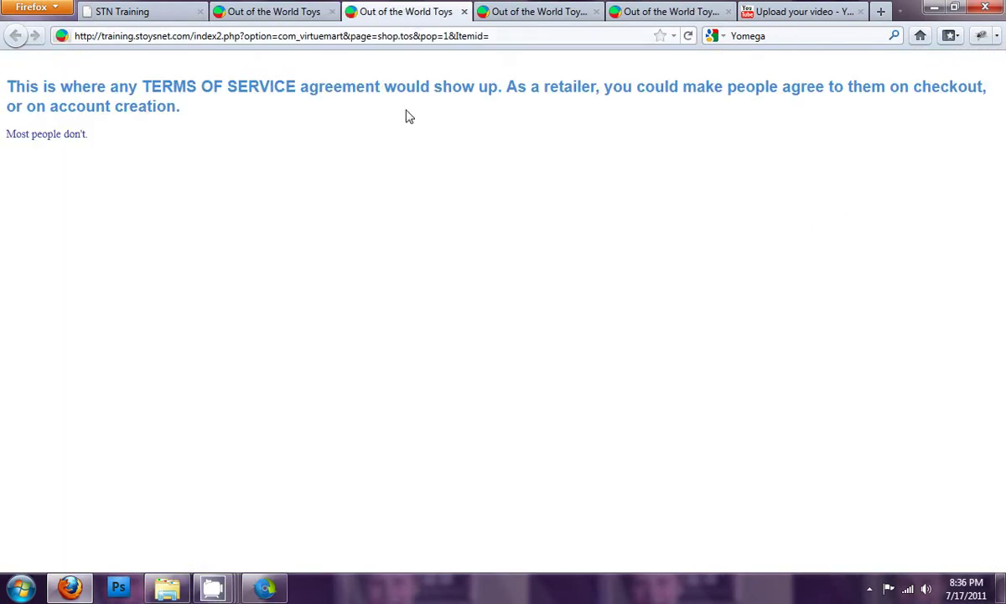
Step: Read the Terms of Service page, close it, and examine the agreement notice on the order review again
drag(55, 86, 193, 143)
click(124, 163)
click(464, 12)
click(712, 217)
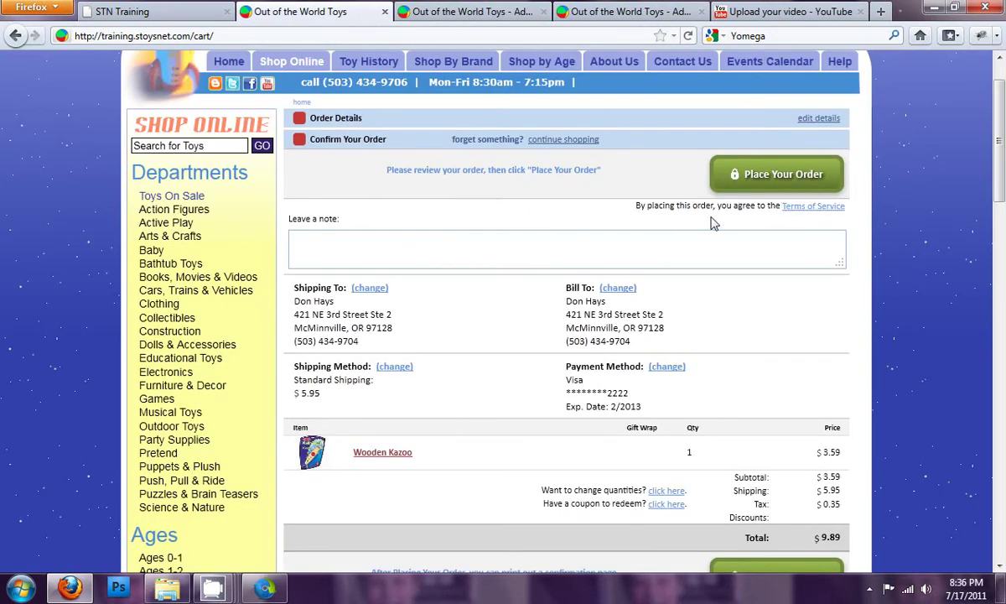
drag(634, 206, 665, 208)
click(678, 211)
Step: In the shopping cart's global Features settings, turn off both Terms of Service agreement requirements and save the configuration
click(436, 13)
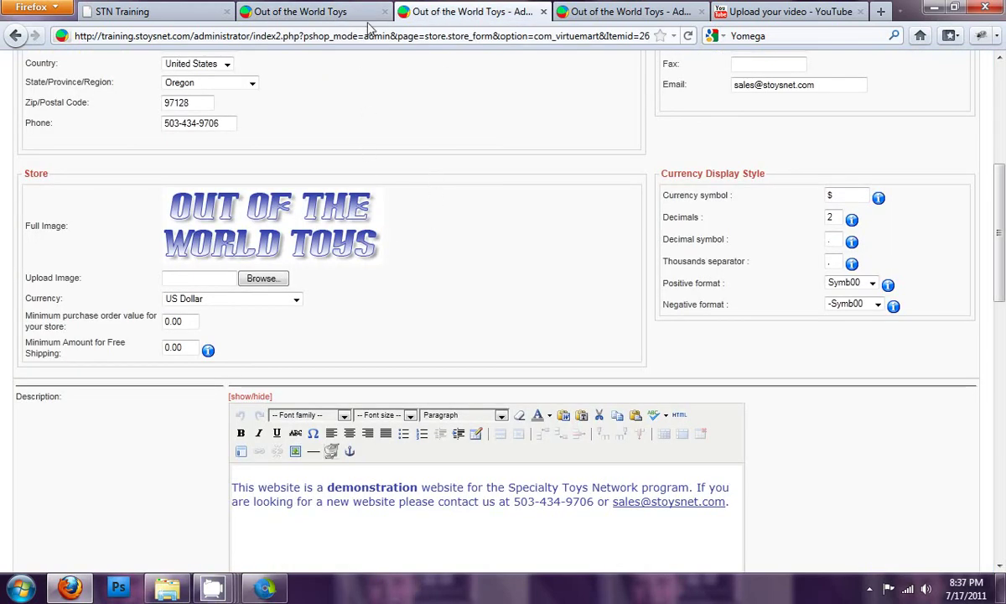
click(640, 15)
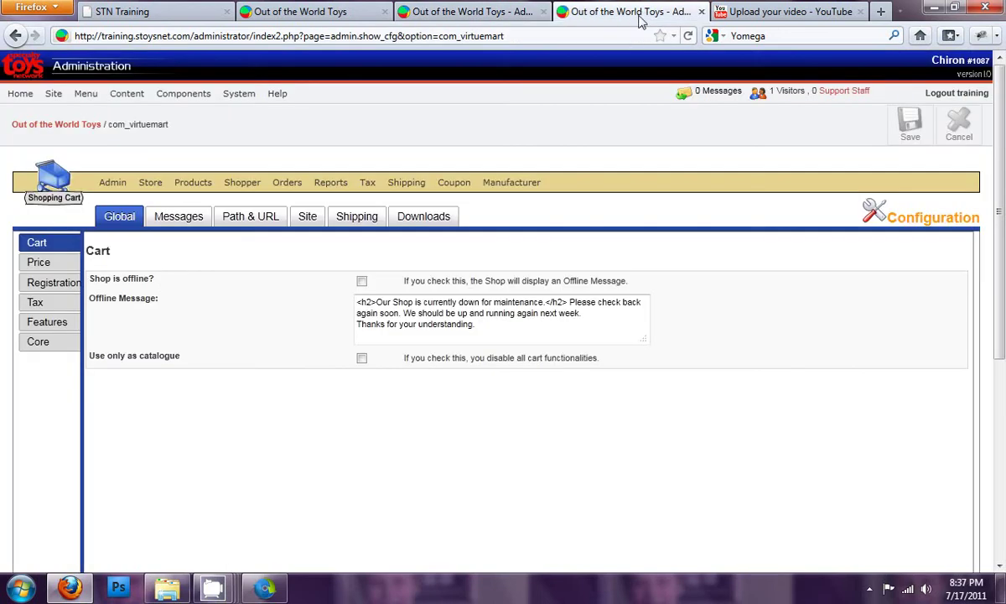
click(52, 323)
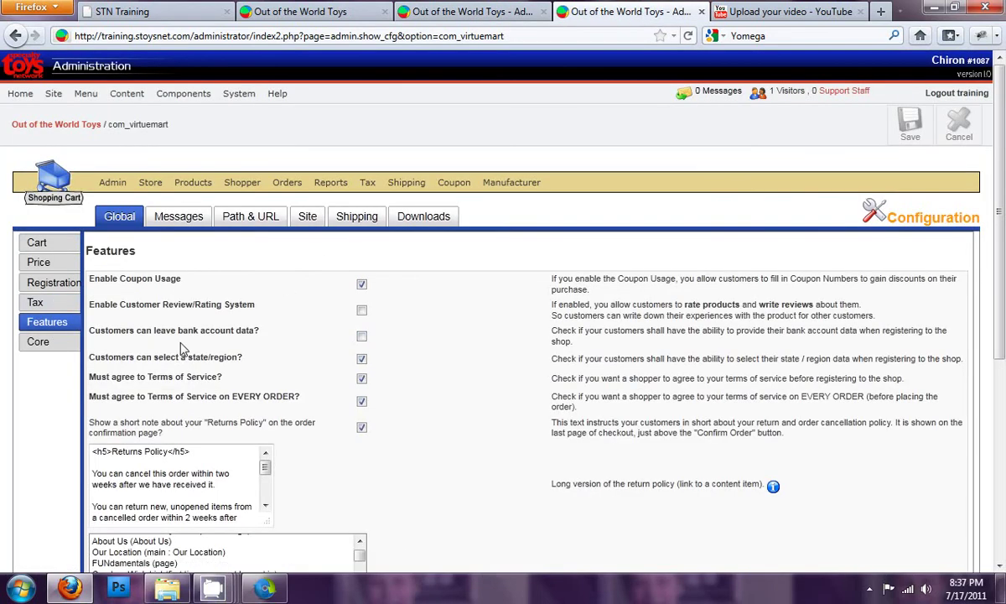
click(362, 403)
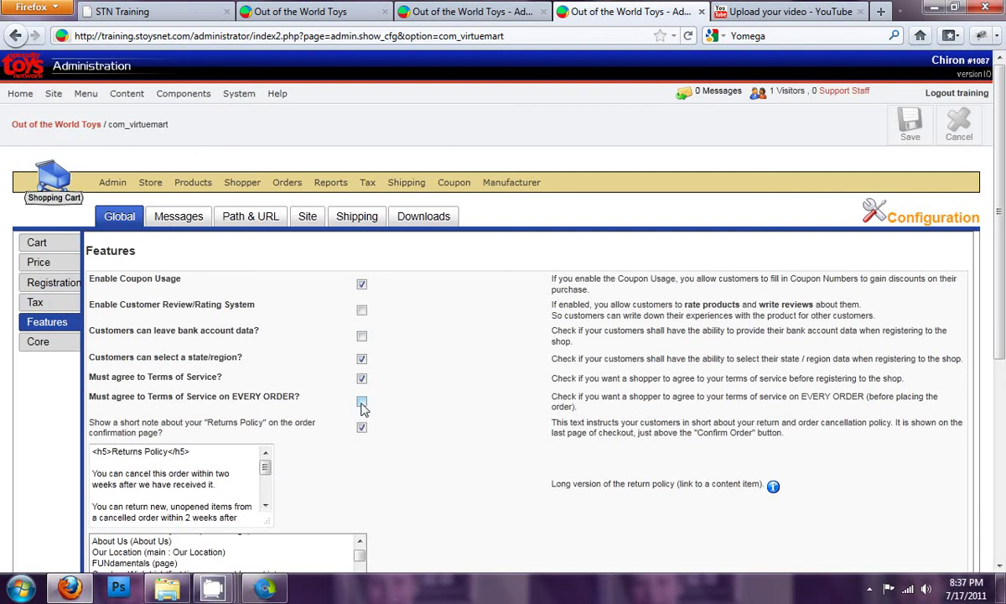
click(362, 403)
click(362, 380)
click(920, 126)
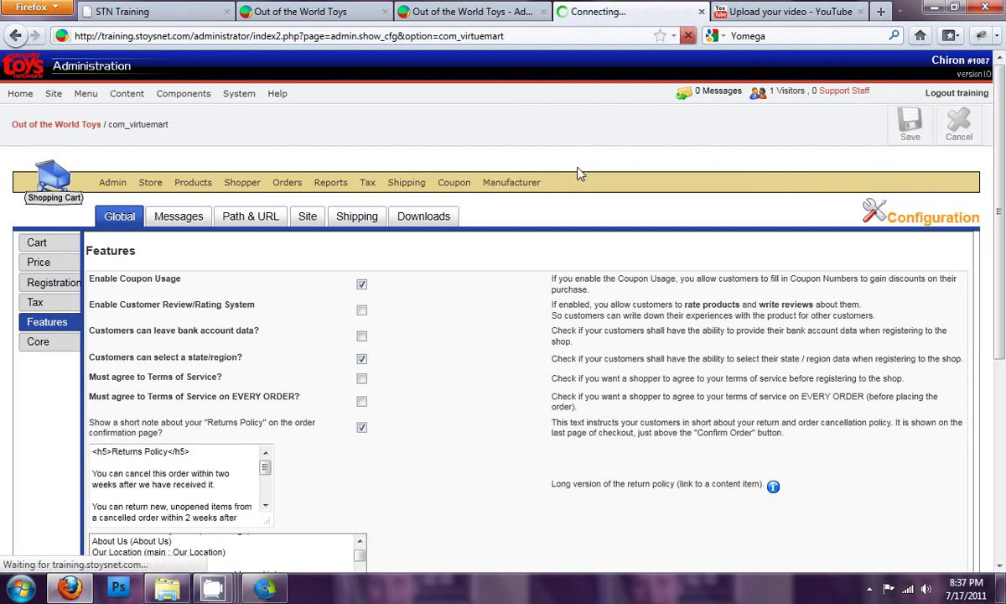
Step: Return to the store information form and look through all of its sections
click(494, 14)
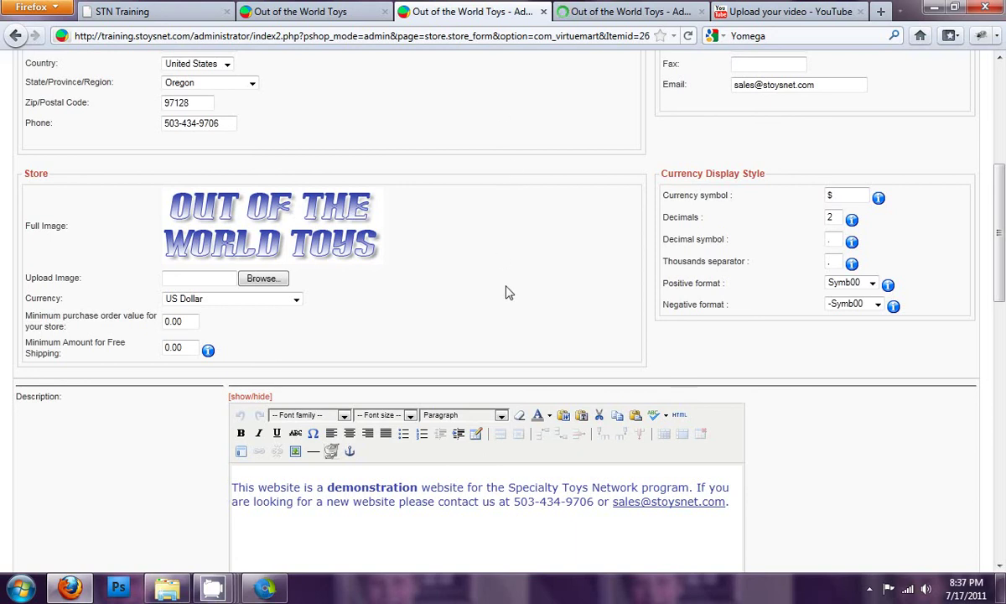
scroll(506, 292, up, 4)
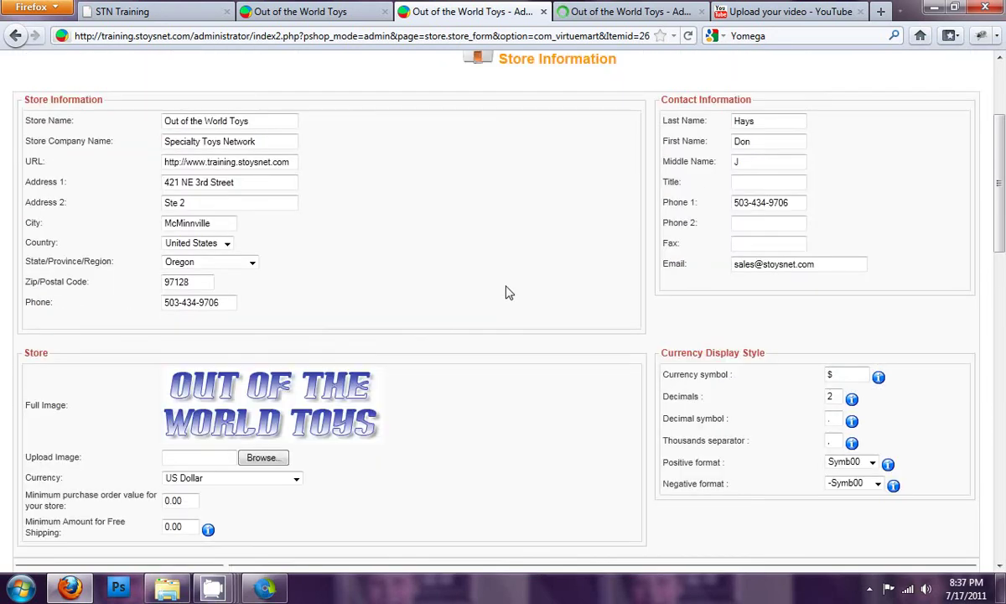
scroll(534, 299, down, 15)
scroll(545, 321, up, 18)
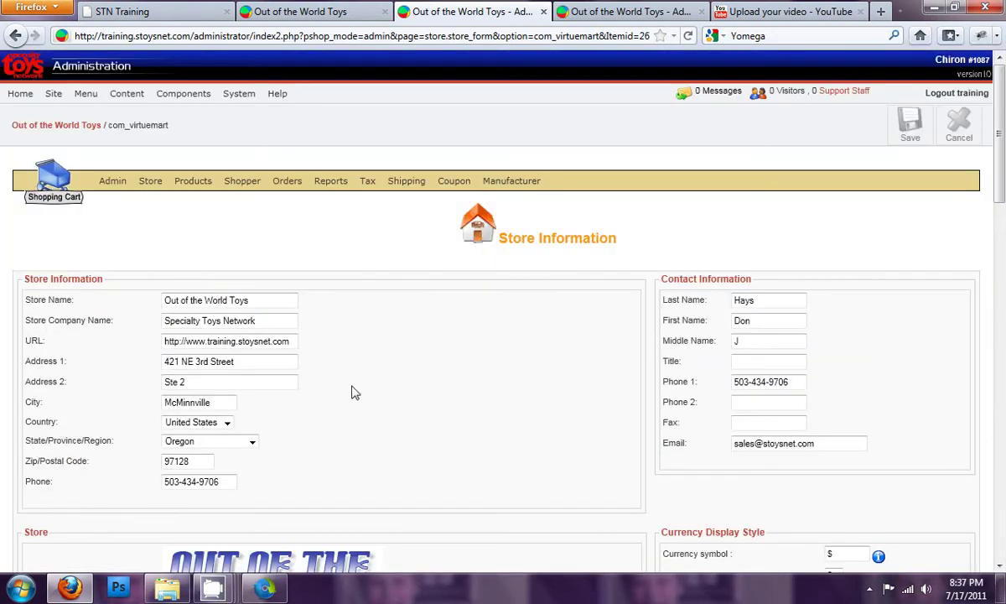
Step: Examine the contact email, the store phone number and the contact phone number in the store information
drag(819, 443, 723, 450)
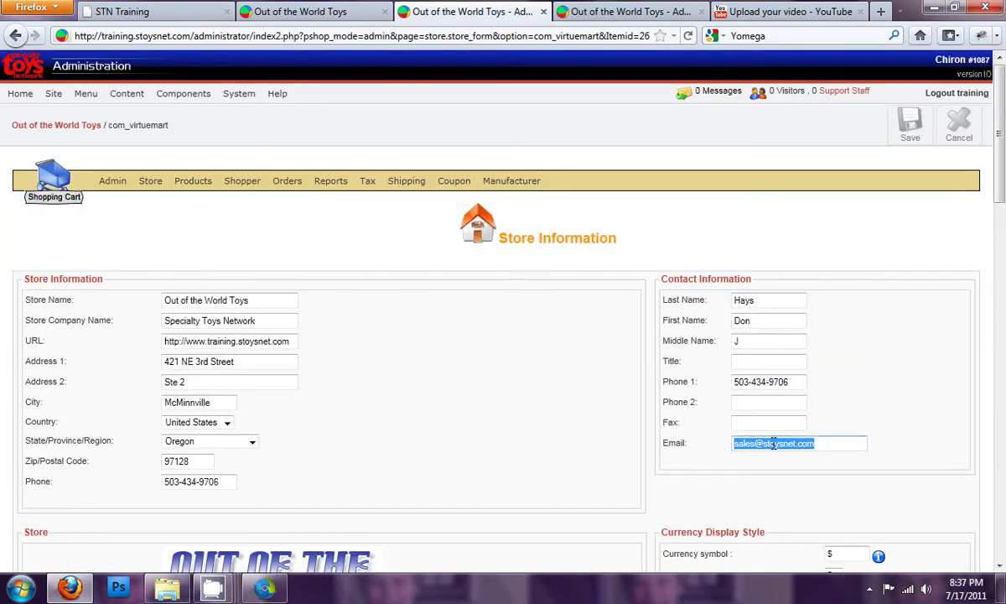
double_click(778, 443)
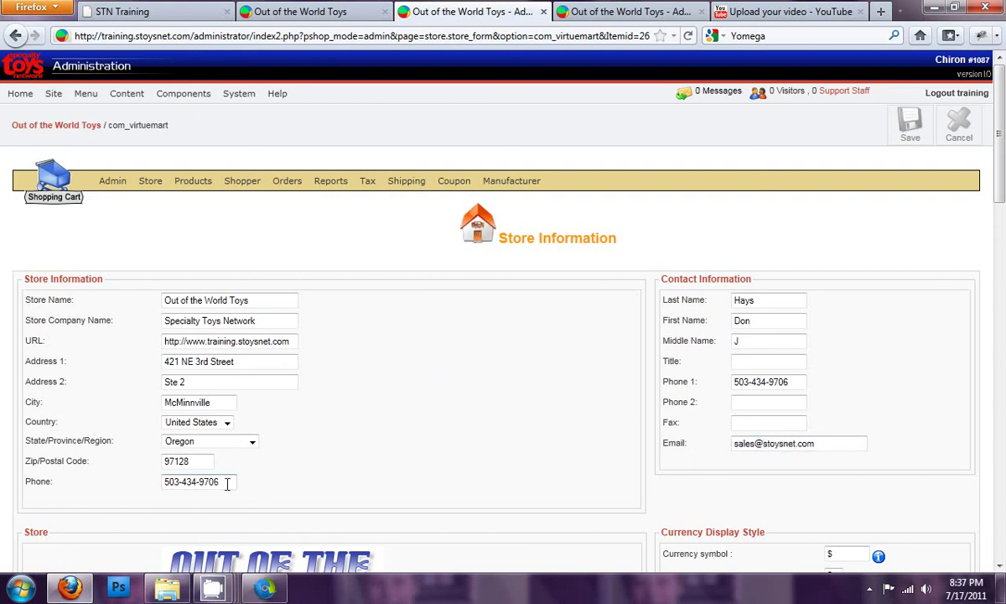
drag(225, 482, 97, 485)
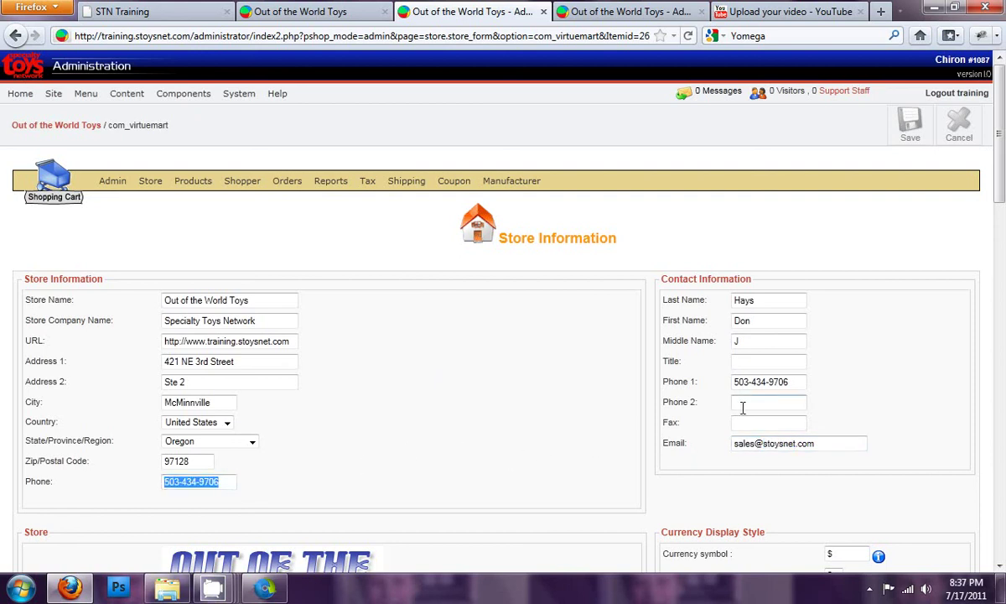
drag(795, 383, 662, 390)
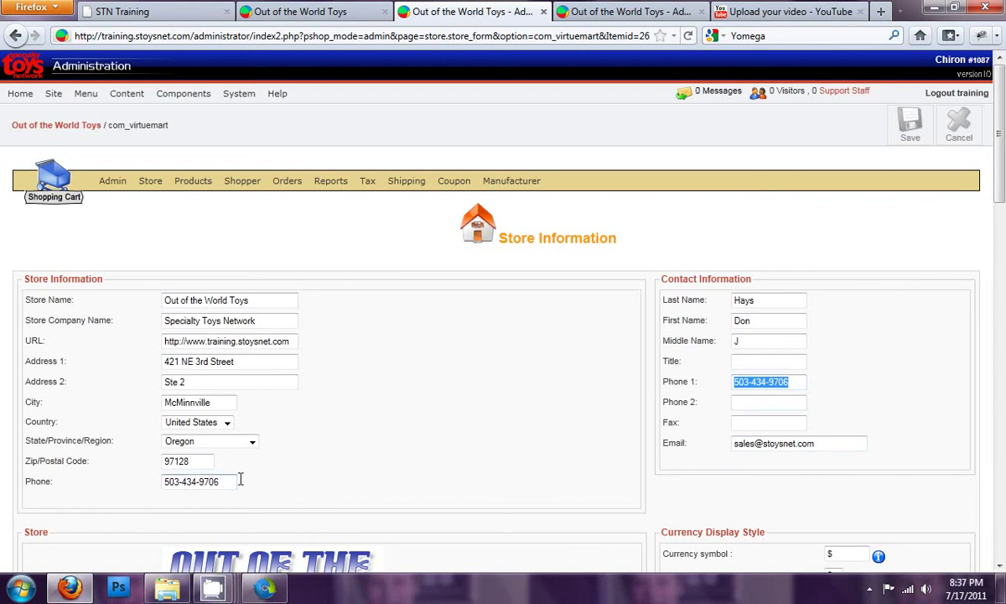
scroll(482, 412, down, 5)
scroll(491, 411, up, 4)
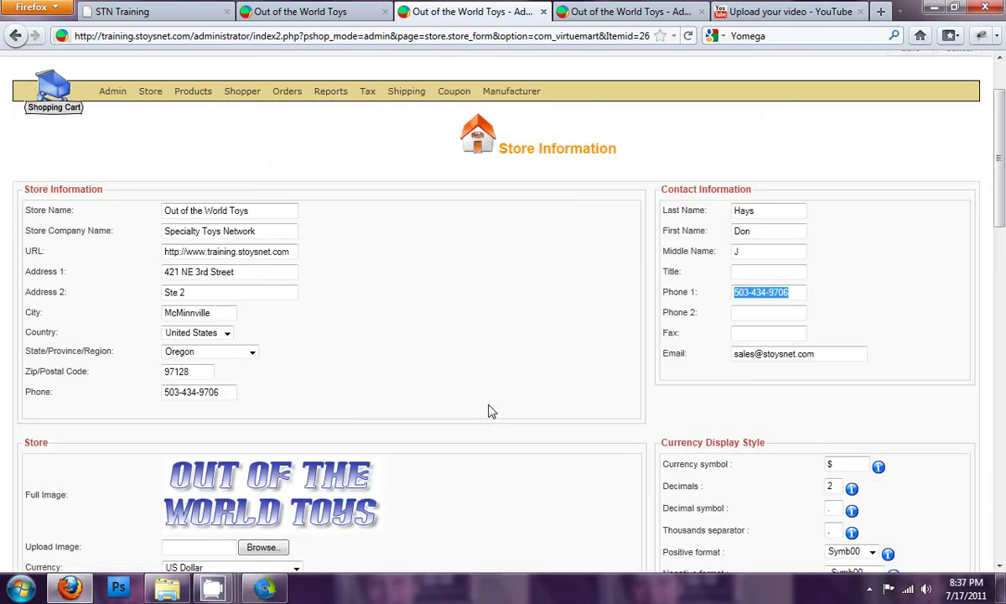
scroll(492, 411, up, 2)
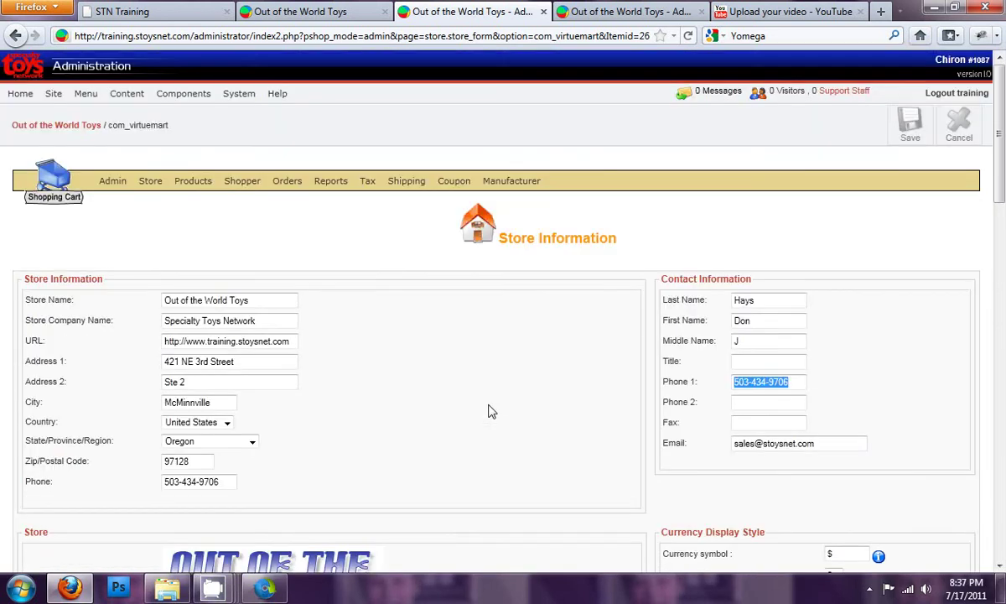
click(752, 320)
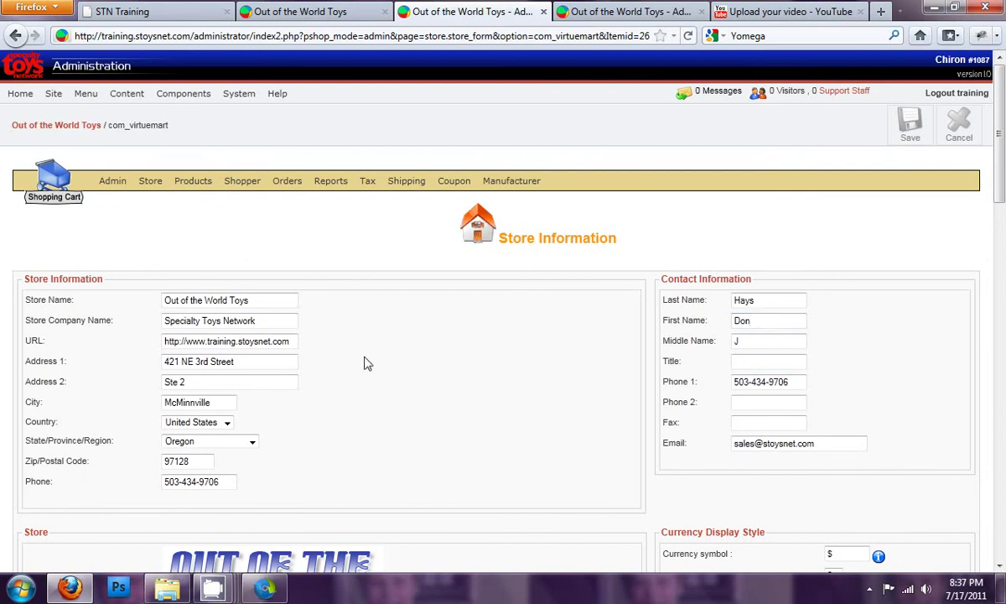